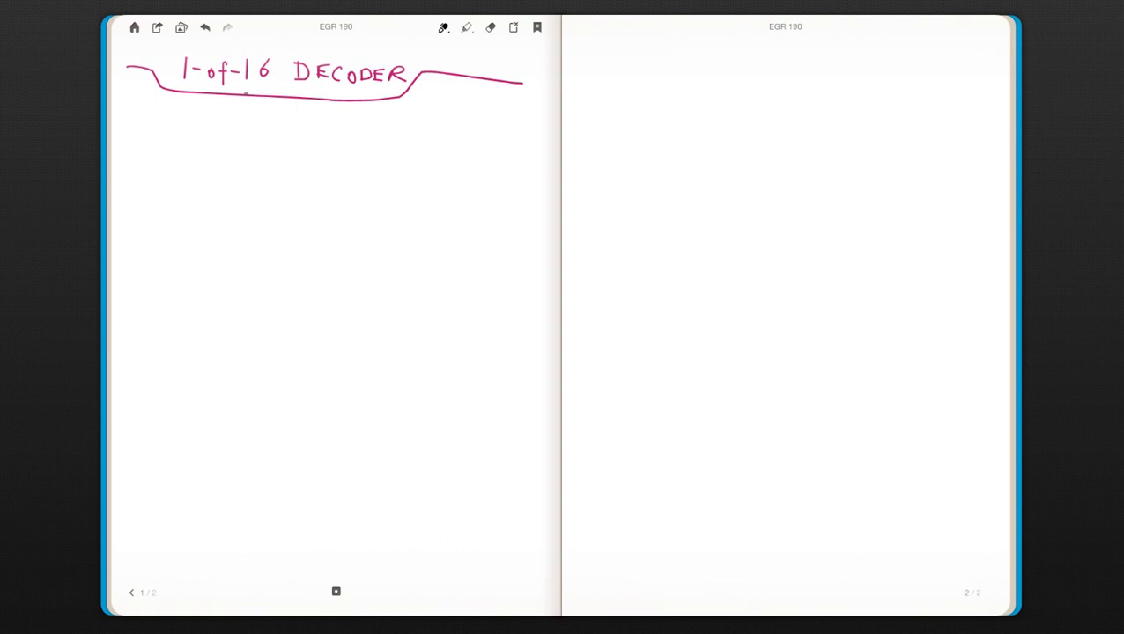
# Step: Circle the 16 in the title, then write and underline the abcd | C0…C15 table header
pyautogui.moveTo(246, 92)
pyautogui.mouseDown()
pyautogui.moveTo(268, 84)
pyautogui.moveTo(271, 51)
pyautogui.moveTo(238, 74)
pyautogui.moveTo(239, 88)
pyautogui.mouseUp()
pyautogui.moveTo(171, 127)
pyautogui.mouseDown()
pyautogui.moveTo(227, 135)
pyautogui.moveTo(257, 116)
pyautogui.moveTo(236, 132)
pyautogui.moveTo(278, 164)
pyautogui.moveTo(274, 313)
pyautogui.mouseUp()
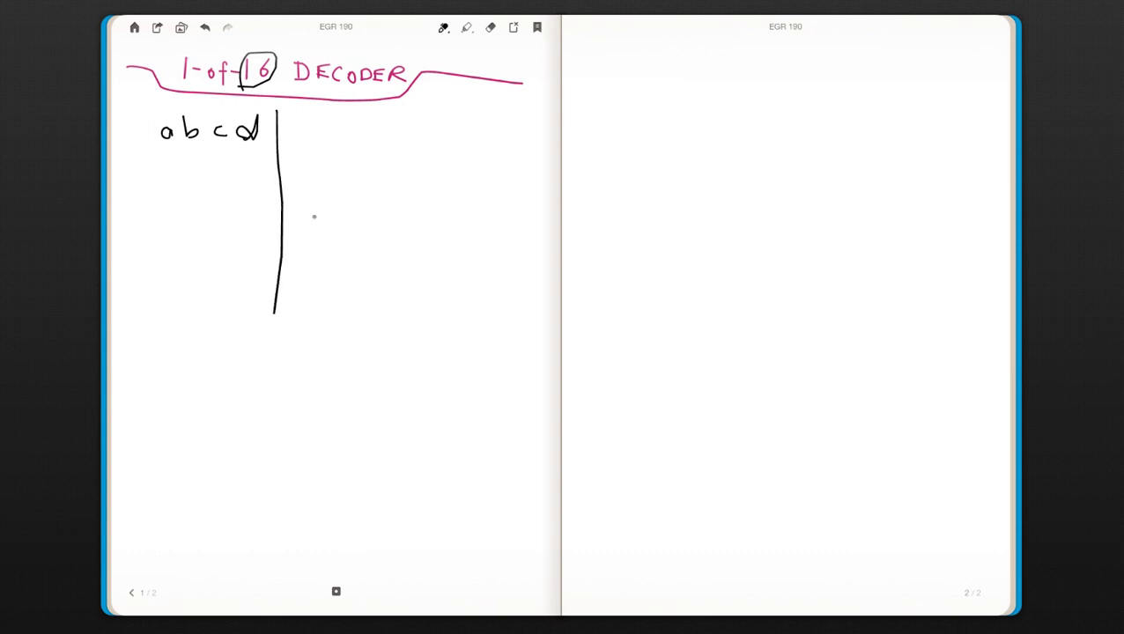
pyautogui.moveTo(295, 120)
pyautogui.mouseDown()
pyautogui.moveTo(297, 137)
pyautogui.moveTo(328, 135)
pyautogui.mouseUp()
pyautogui.moveTo(333, 130); pyautogui.dragTo(334, 139)
pyautogui.moveTo(438, 125)
pyautogui.mouseDown()
pyautogui.moveTo(425, 121)
pyautogui.moveTo(431, 139)
pyautogui.moveTo(451, 145)
pyautogui.moveTo(467, 120)
pyautogui.moveTo(477, 141)
pyautogui.mouseUp()
pyautogui.moveTo(482, 132)
pyautogui.mouseDown()
pyautogui.moveTo(477, 146)
pyautogui.moveTo(490, 131)
pyautogui.mouseUp()
pyautogui.moveTo(164, 148); pyautogui.dragTo(499, 155)
# Step: Write the first input rows under abcd, from 0000 through 1000
pyautogui.moveTo(168, 160); pyautogui.dragTo(221, 155)
pyautogui.moveTo(245, 156); pyautogui.dragTo(244, 156)
pyautogui.moveTo(167, 175)
pyautogui.mouseDown()
pyautogui.moveTo(167, 186)
pyautogui.moveTo(168, 176)
pyautogui.moveTo(222, 178)
pyautogui.moveTo(170, 200)
pyautogui.moveTo(199, 199)
pyautogui.mouseUp()
pyautogui.moveTo(221, 199)
pyautogui.mouseDown()
pyautogui.moveTo(221, 210)
pyautogui.moveTo(250, 202)
pyautogui.mouseUp()
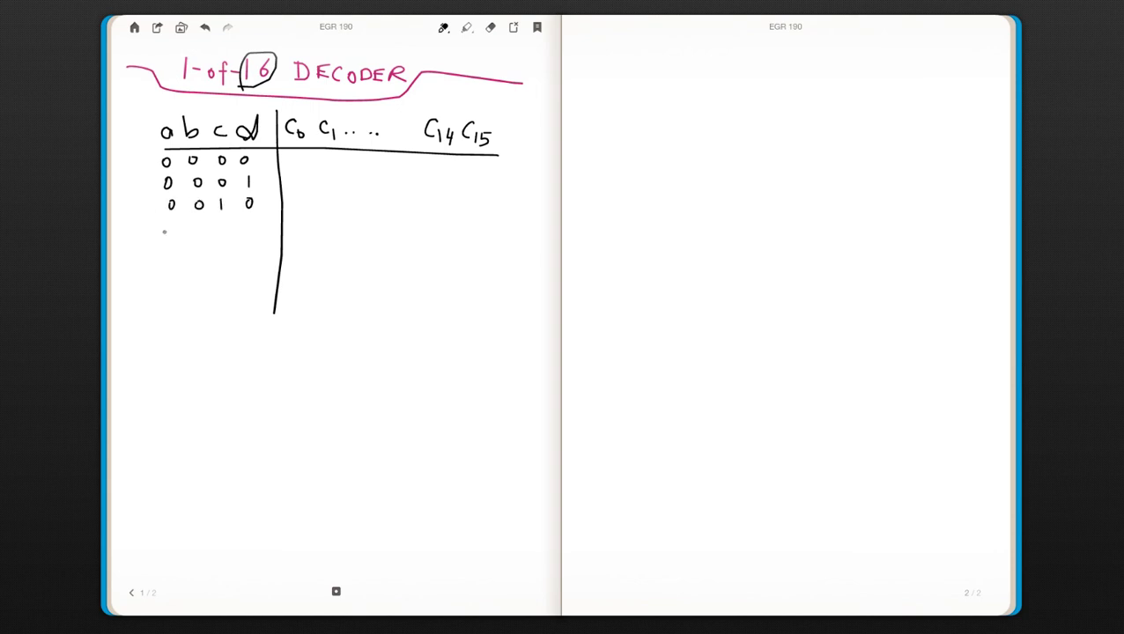
pyautogui.moveTo(172, 224); pyautogui.dragTo(251, 231)
pyautogui.moveTo(170, 241)
pyautogui.mouseDown()
pyautogui.moveTo(170, 254)
pyautogui.moveTo(250, 244)
pyautogui.mouseUp()
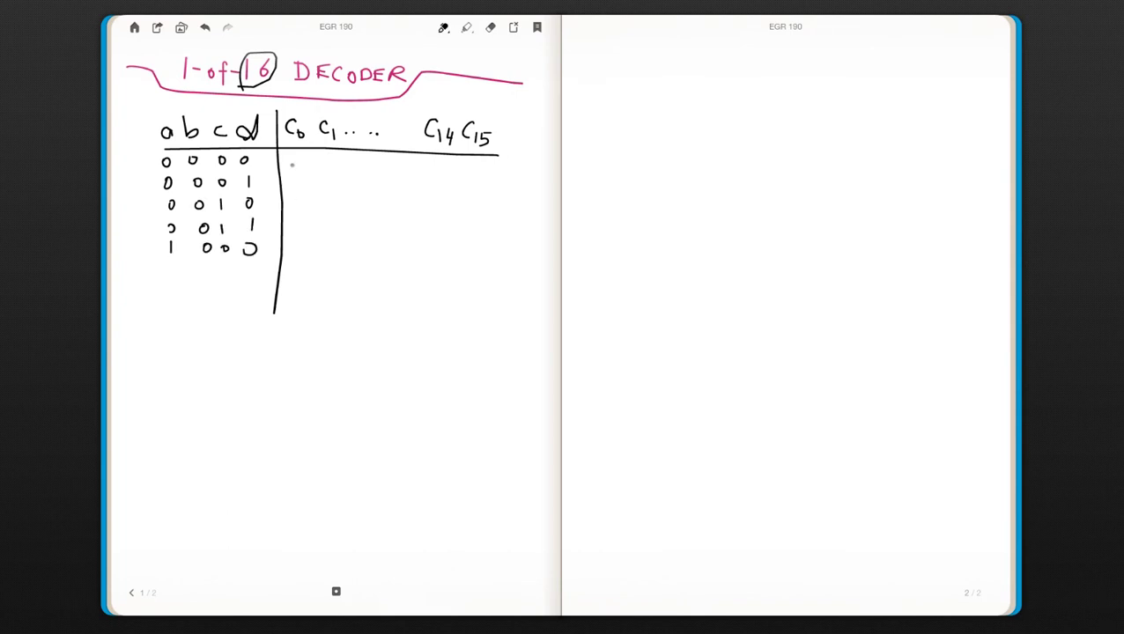
# Step: Fill in the first three output rows, with a 1 under C0 in row one
pyautogui.moveTo(296, 156)
pyautogui.mouseDown()
pyautogui.moveTo(295, 168)
pyautogui.moveTo(326, 159)
pyautogui.mouseUp()
pyautogui.click(358, 164)
pyautogui.click(377, 166)
pyautogui.moveTo(395, 167); pyautogui.dragTo(471, 169)
pyautogui.moveTo(303, 178); pyautogui.dragTo(328, 188)
pyautogui.click(354, 186)
pyautogui.moveTo(443, 190)
pyautogui.mouseDown()
pyautogui.moveTo(435, 199)
pyautogui.moveTo(443, 189)
pyautogui.mouseUp()
pyautogui.moveTo(470, 193)
pyautogui.mouseDown()
pyautogui.moveTo(464, 202)
pyautogui.moveTo(471, 195)
pyautogui.mouseUp()
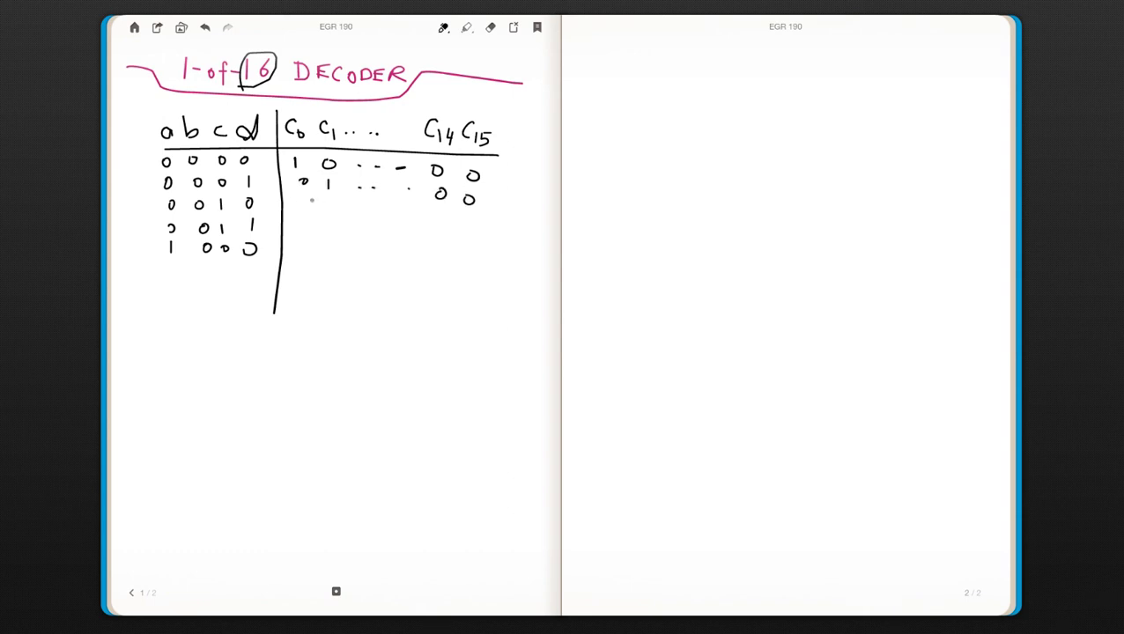
pyautogui.moveTo(295, 200); pyautogui.dragTo(351, 212)
# Step: Add the final input row 1111, extend the vertical divider, and brace the first four rows
pyautogui.moveTo(175, 334)
pyautogui.mouseDown()
pyautogui.moveTo(174, 351)
pyautogui.moveTo(244, 350)
pyautogui.mouseUp()
pyautogui.moveTo(276, 304); pyautogui.dragTo(277, 347)
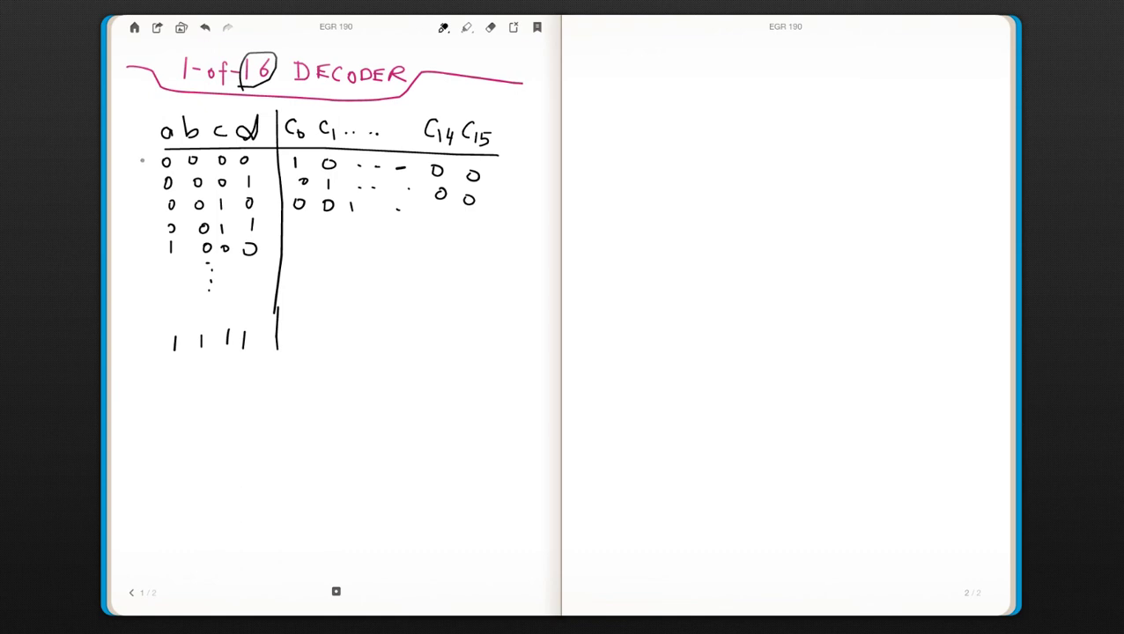
pyautogui.moveTo(150, 160); pyautogui.dragTo(150, 236)
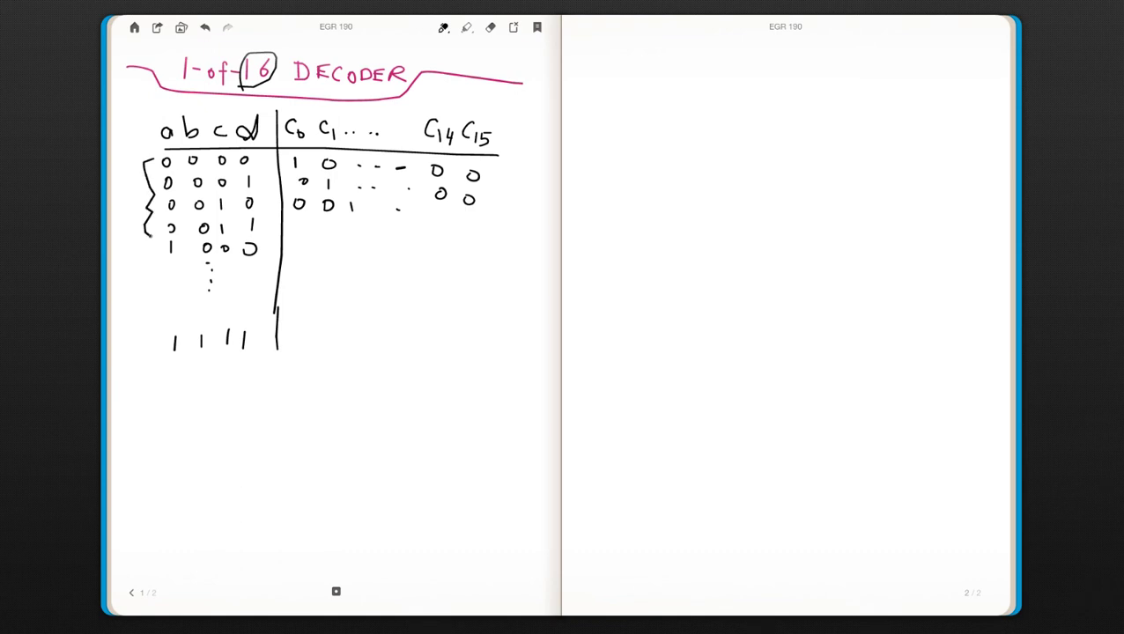
pyautogui.click(443, 28)
# Step: In pink, box the ab values of the first four rows, bracket the lower group, and circle the fifth row's pair
pyautogui.click(467, 107)
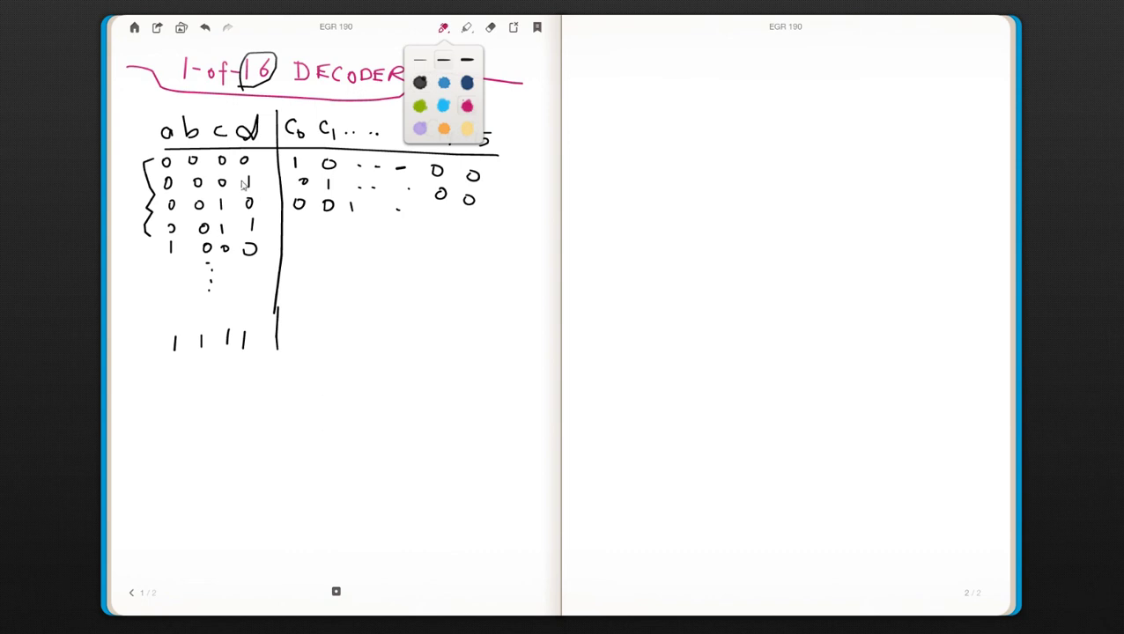
pyautogui.moveTo(208, 153)
pyautogui.mouseDown()
pyautogui.moveTo(153, 163)
pyautogui.moveTo(150, 227)
pyautogui.moveTo(163, 235)
pyautogui.moveTo(216, 235)
pyautogui.moveTo(209, 155)
pyautogui.moveTo(264, 170)
pyautogui.mouseUp()
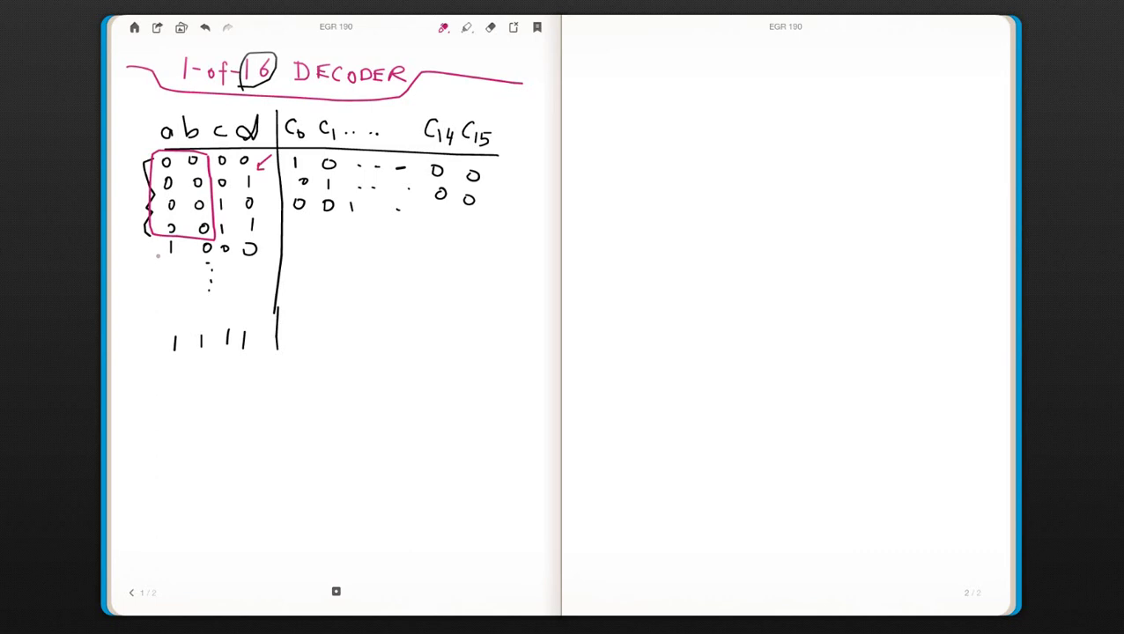
pyautogui.moveTo(160, 241)
pyautogui.mouseDown()
pyautogui.moveTo(145, 262)
pyautogui.moveTo(159, 292)
pyautogui.moveTo(146, 313)
pyautogui.moveTo(161, 319)
pyautogui.moveTo(170, 354)
pyautogui.mouseUp()
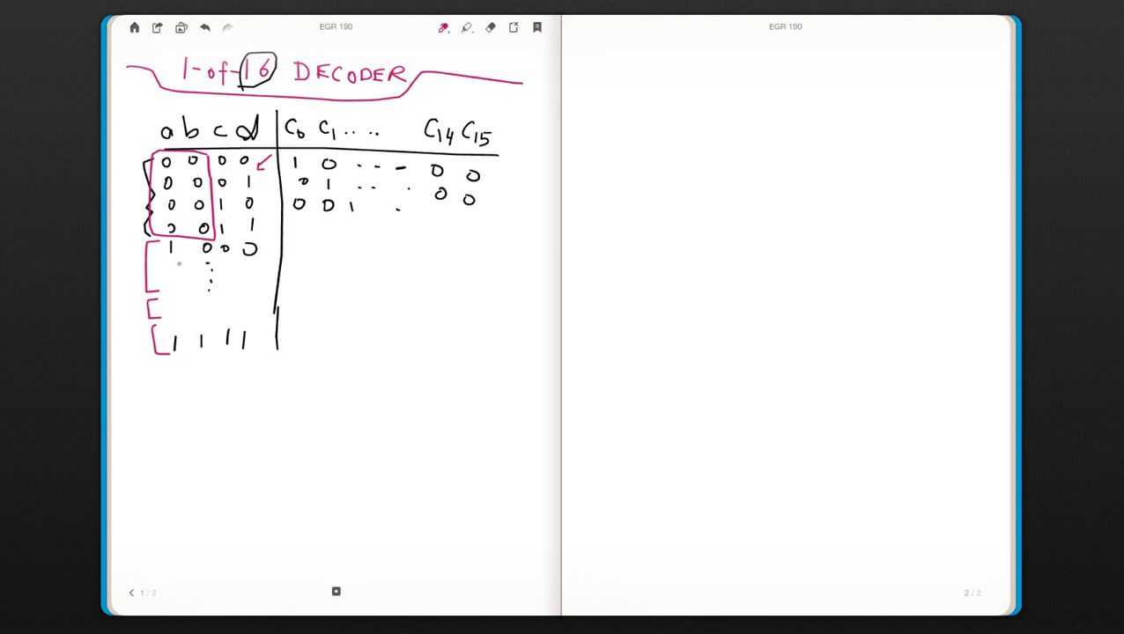
pyautogui.moveTo(195, 239)
pyautogui.mouseDown()
pyautogui.moveTo(160, 258)
pyautogui.moveTo(213, 254)
pyautogui.moveTo(188, 238)
pyautogui.mouseUp()
pyautogui.moveTo(174, 299); pyautogui.dragTo(176, 299)
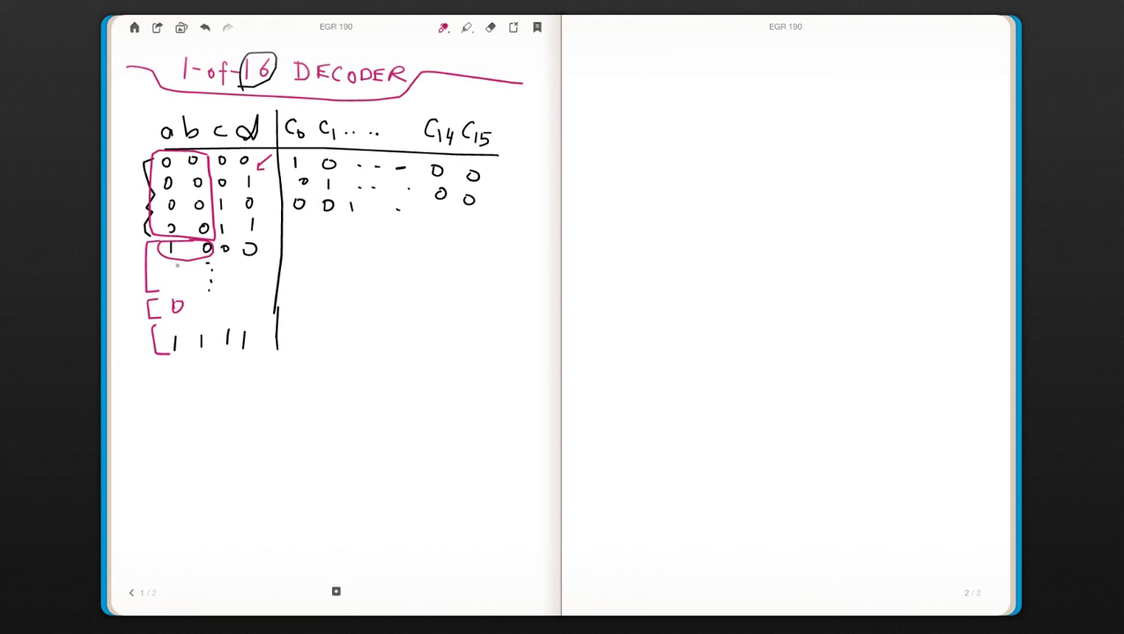
# Step: Erase the wrong 1 in the circled row and rewrite the pair as 01 in black
pyautogui.click(491, 29)
pyautogui.moveTo(174, 257)
pyautogui.mouseDown()
pyautogui.moveTo(171, 248)
pyautogui.moveTo(208, 250)
pyautogui.mouseUp()
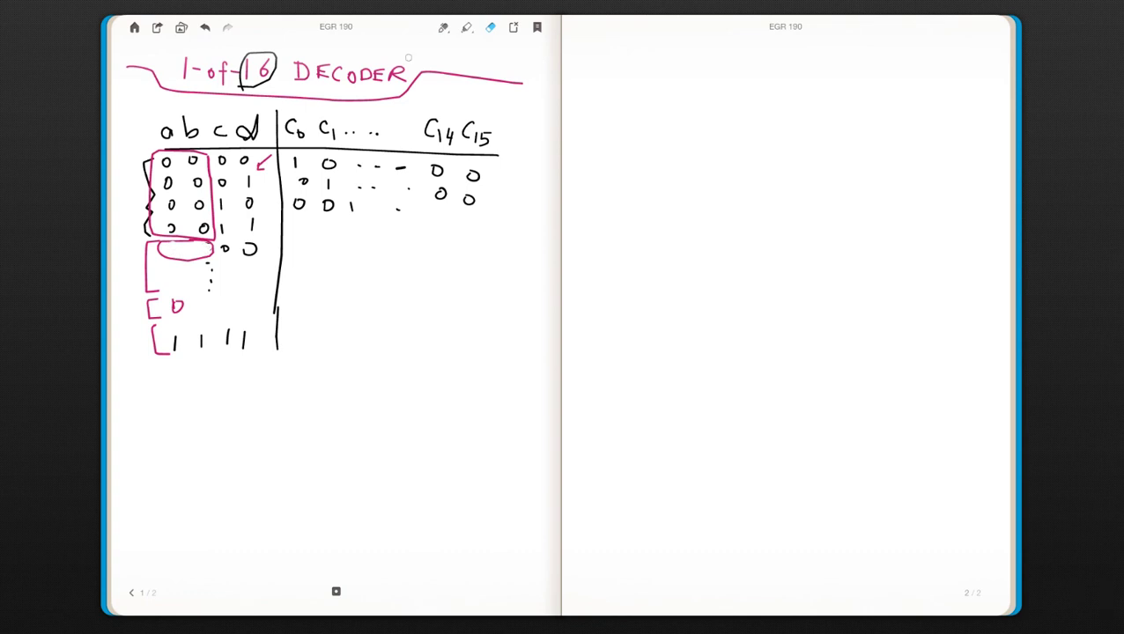
pyautogui.click(445, 29)
pyautogui.click(446, 29)
pyautogui.click(420, 82)
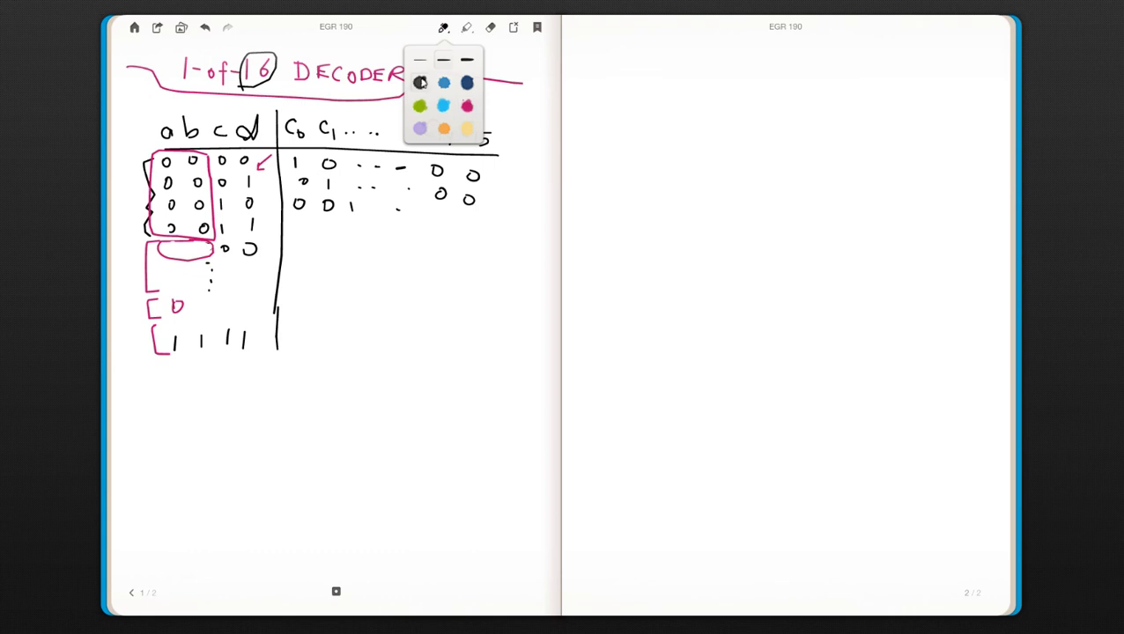
pyautogui.click(178, 249)
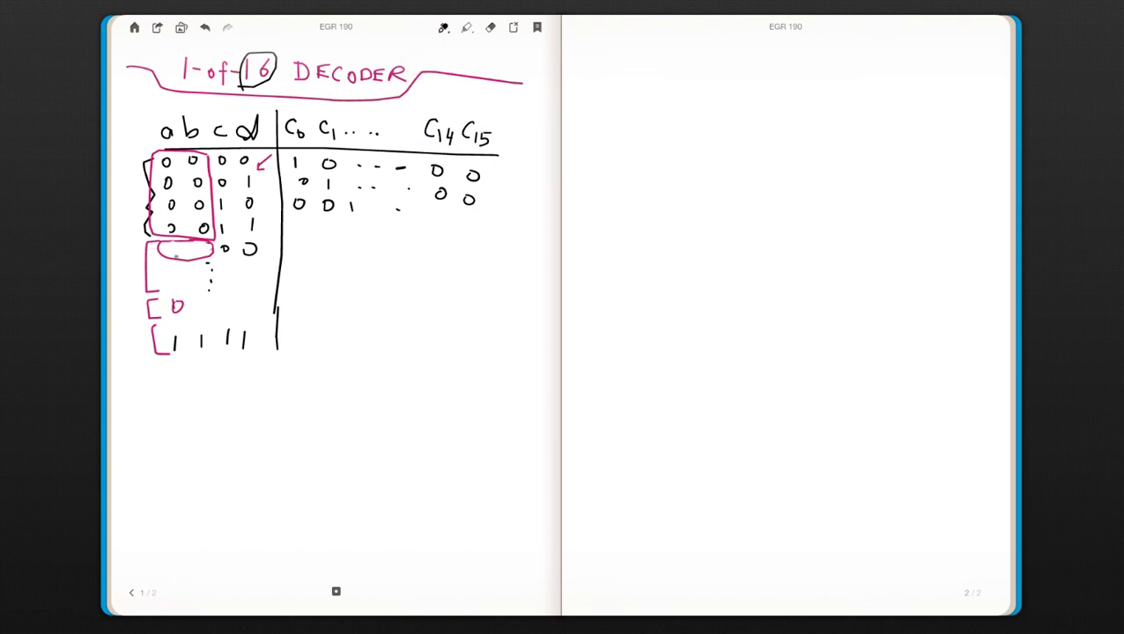
pyautogui.moveTo(174, 246)
pyautogui.mouseDown()
pyautogui.moveTo(166, 253)
pyautogui.moveTo(199, 254)
pyautogui.mouseUp()
# Step: In magenta, label the circled group 01 and the lower bracketed group 10
pyautogui.click(445, 28)
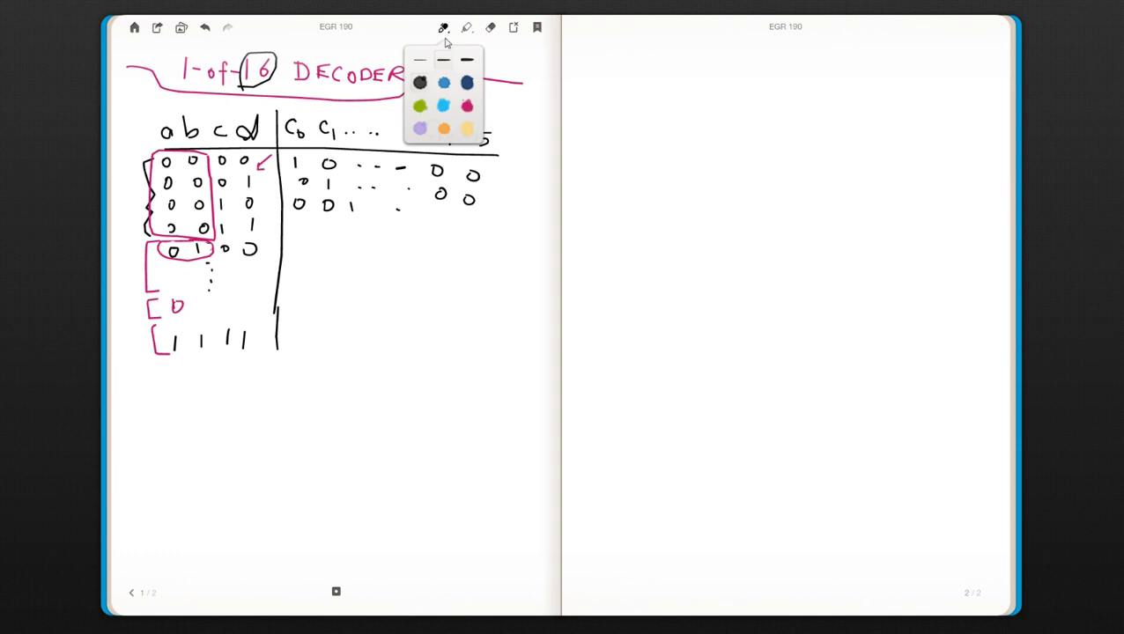
pyautogui.click(467, 106)
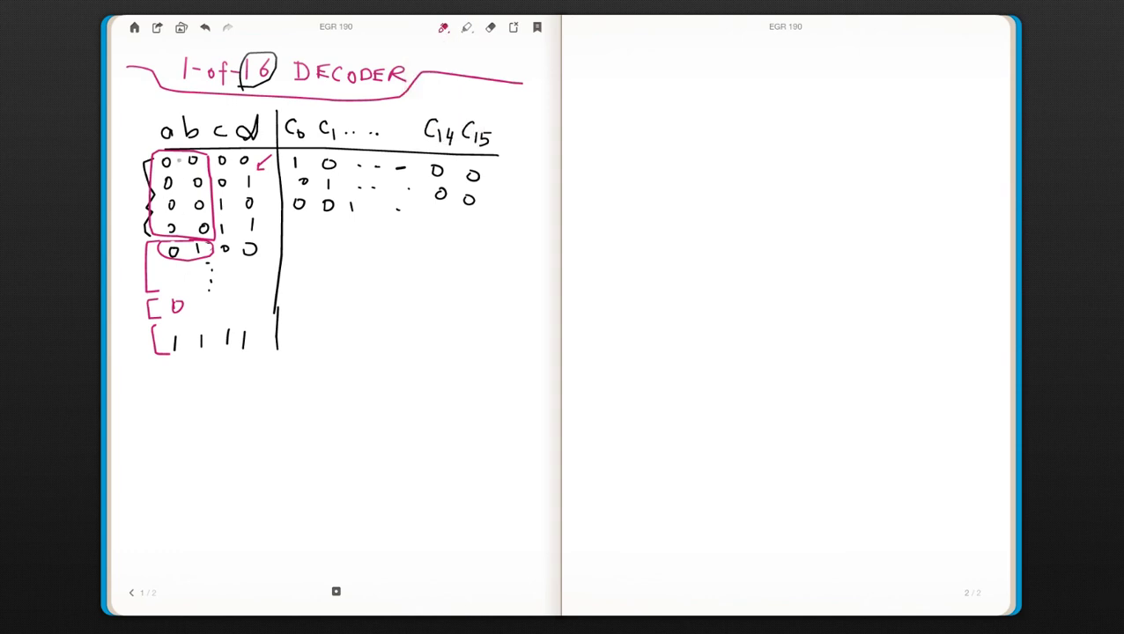
pyautogui.moveTo(127, 250)
pyautogui.mouseDown()
pyautogui.moveTo(121, 260)
pyautogui.moveTo(128, 250)
pyautogui.mouseUp()
pyautogui.moveTo(134, 248); pyautogui.dragTo(135, 261)
pyautogui.moveTo(161, 300)
pyautogui.mouseDown()
pyautogui.moveTo(160, 346)
pyautogui.moveTo(205, 340)
pyautogui.moveTo(201, 324)
pyautogui.mouseUp()
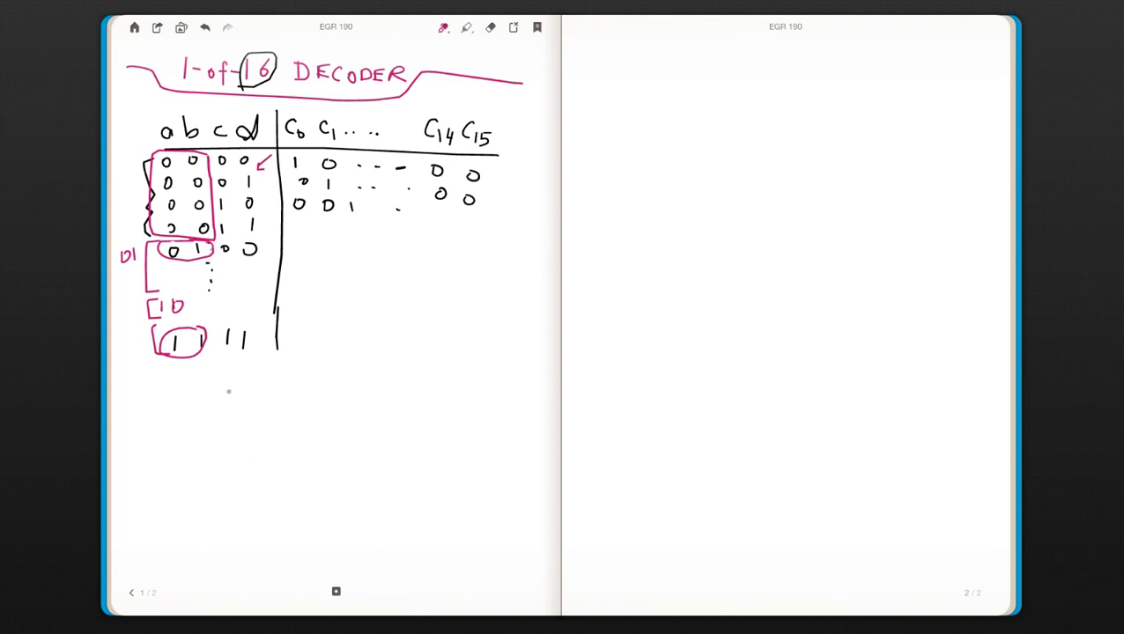
# Step: In black, draw a decoder box with two input lines, four output lines, and an EN enable line
pyautogui.click(443, 27)
pyautogui.click(420, 83)
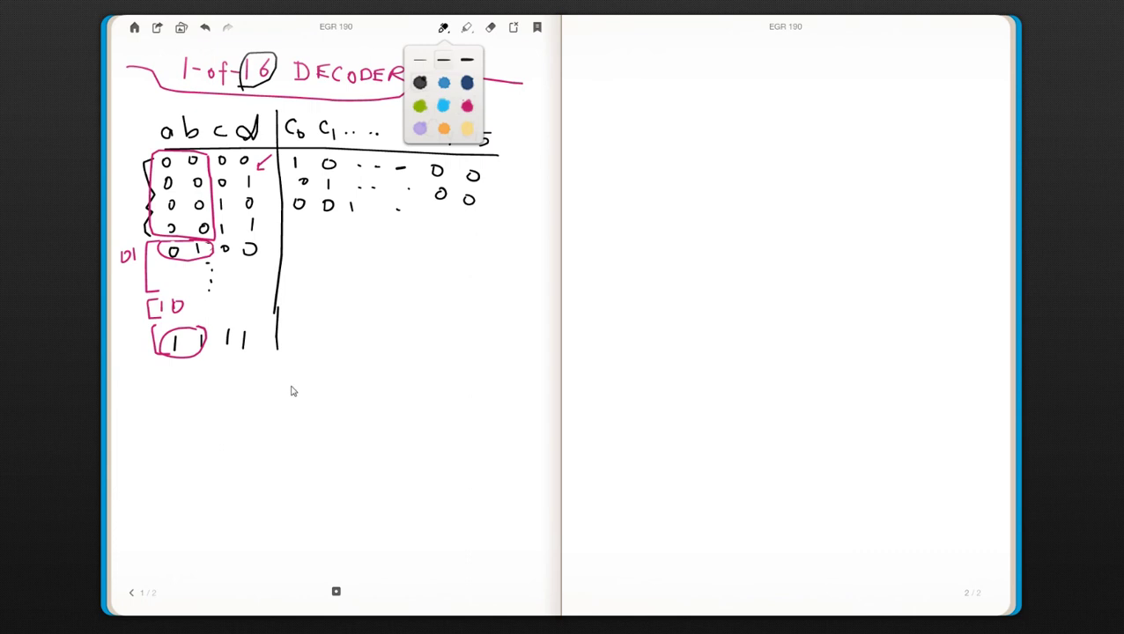
pyautogui.click(233, 453)
pyautogui.moveTo(255, 402)
pyautogui.mouseDown()
pyautogui.moveTo(256, 454)
pyautogui.moveTo(276, 401)
pyautogui.moveTo(313, 400)
pyautogui.moveTo(316, 446)
pyautogui.moveTo(260, 445)
pyautogui.moveTo(255, 418)
pyautogui.mouseUp()
pyautogui.moveTo(230, 433); pyautogui.dragTo(253, 432)
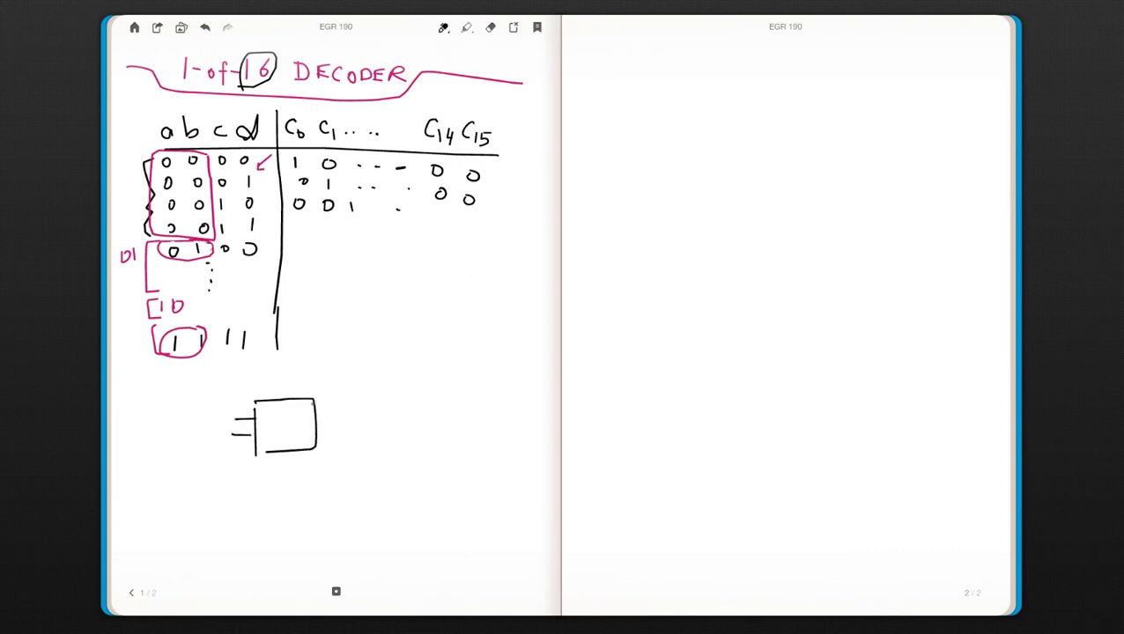
pyautogui.moveTo(313, 403)
pyautogui.mouseDown()
pyautogui.moveTo(333, 403)
pyautogui.moveTo(330, 429)
pyautogui.mouseUp()
pyautogui.moveTo(311, 438)
pyautogui.mouseDown()
pyautogui.moveTo(329, 437)
pyautogui.moveTo(294, 472)
pyautogui.moveTo(284, 507)
pyautogui.mouseUp()
pyautogui.moveTo(285, 486)
pyautogui.mouseDown()
pyautogui.moveTo(307, 485)
pyautogui.moveTo(303, 506)
pyautogui.moveTo(332, 482)
pyautogui.mouseUp()
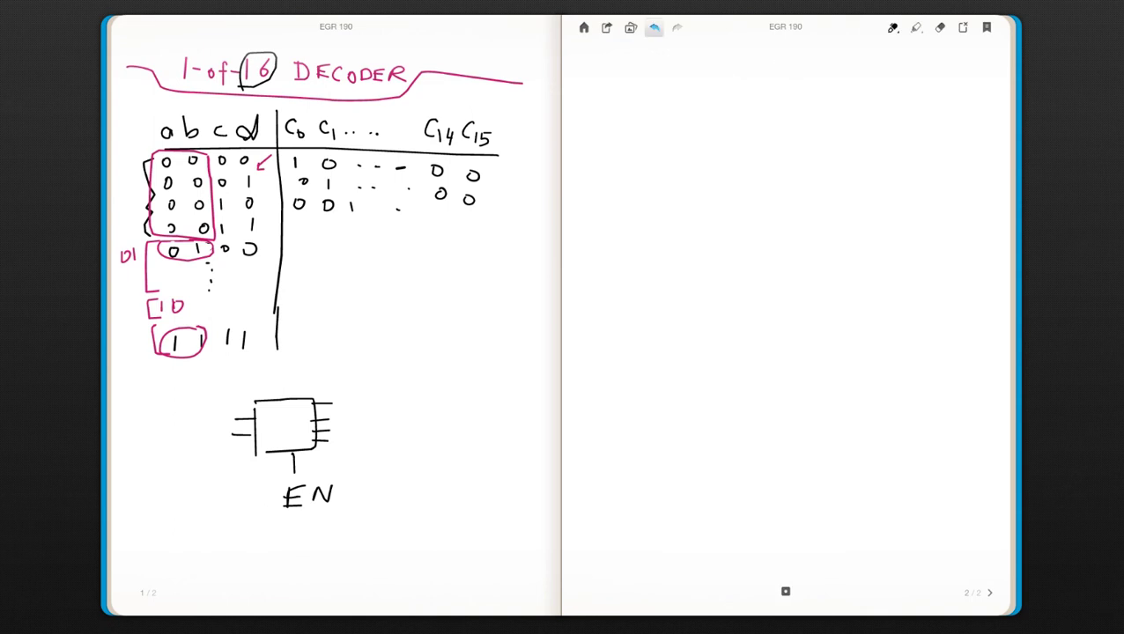
pyautogui.click(630, 27)
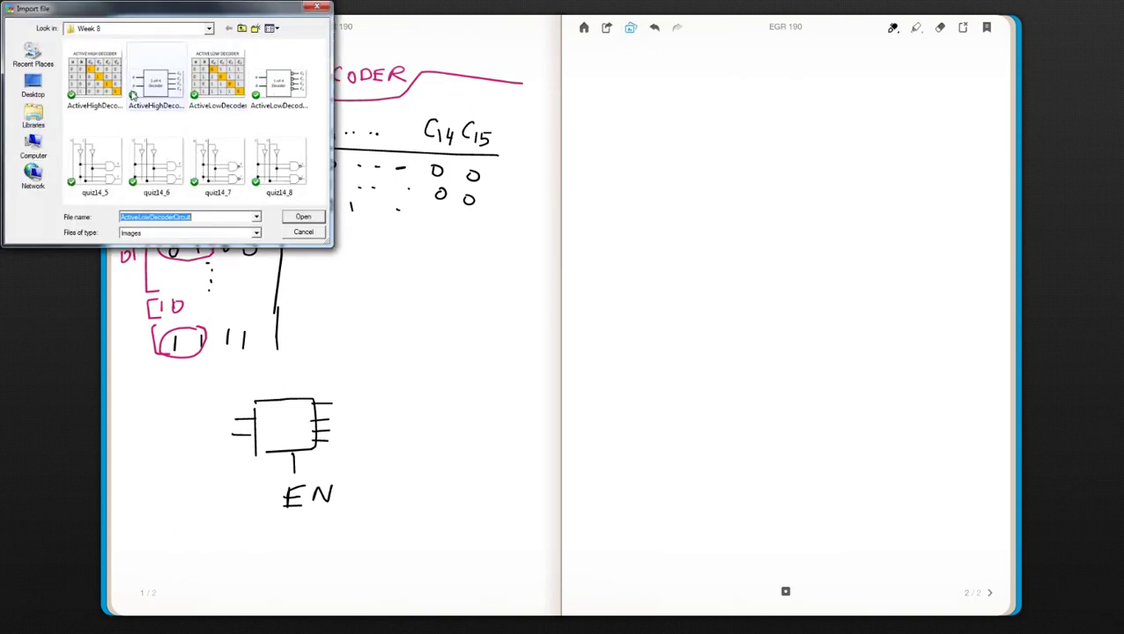
# Step: Insert ActiveHighDecoderCircuit, shrink it near the top of the right page, and draw an EN line beneath
pyautogui.click(151, 92)
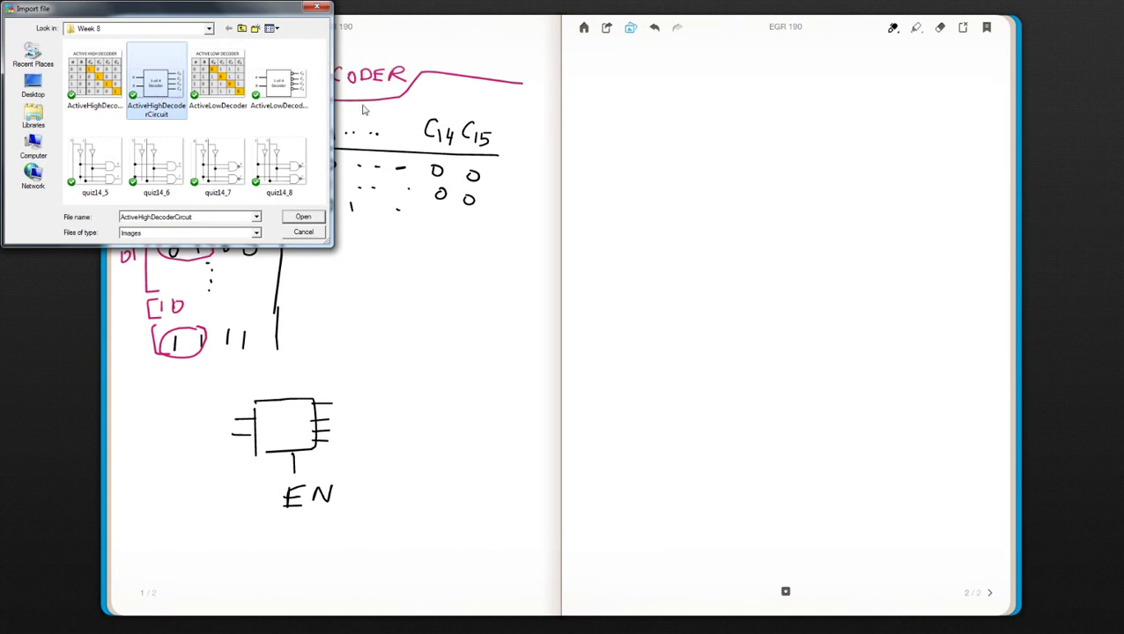
pyautogui.doubleClick(163, 92)
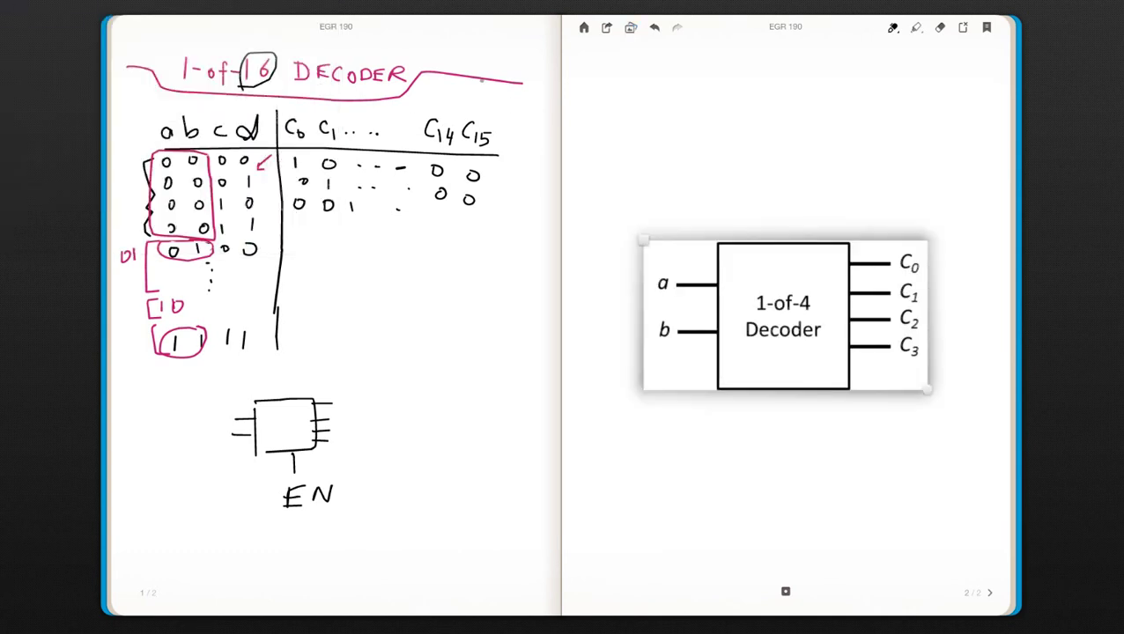
pyautogui.moveTo(644, 241); pyautogui.dragTo(719, 282)
pyautogui.moveTo(783, 318); pyautogui.dragTo(657, 240)
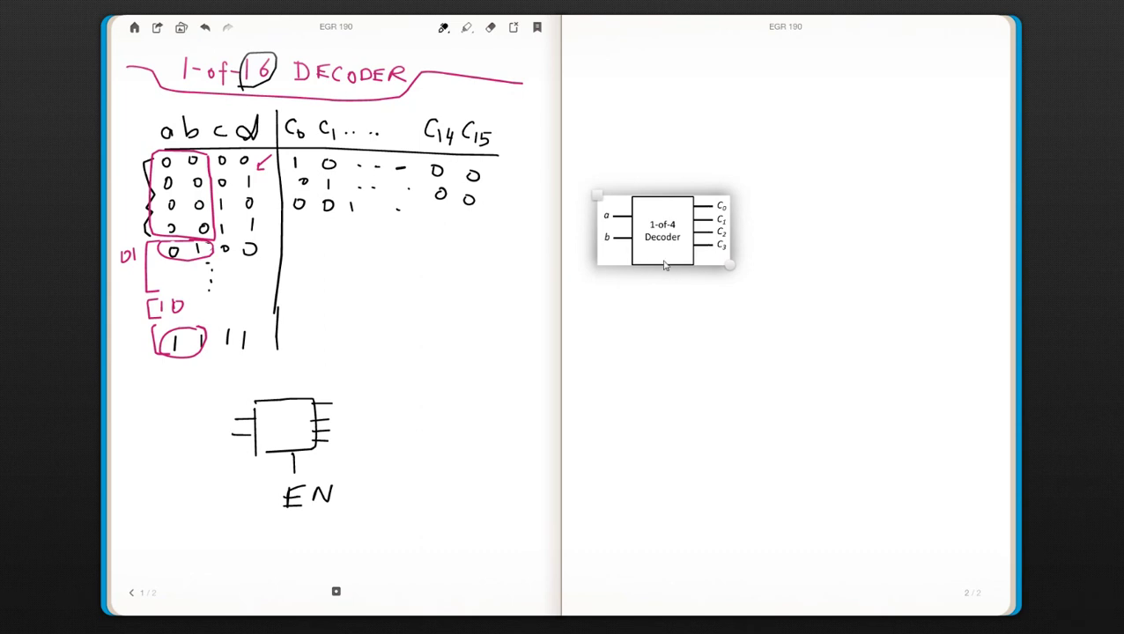
pyautogui.moveTo(665, 266); pyautogui.dragTo(656, 322)
pyautogui.click(639, 302)
pyautogui.moveTo(656, 307)
pyautogui.mouseDown()
pyautogui.moveTo(671, 306)
pyautogui.moveTo(668, 322)
pyautogui.moveTo(688, 308)
pyautogui.mouseUp()
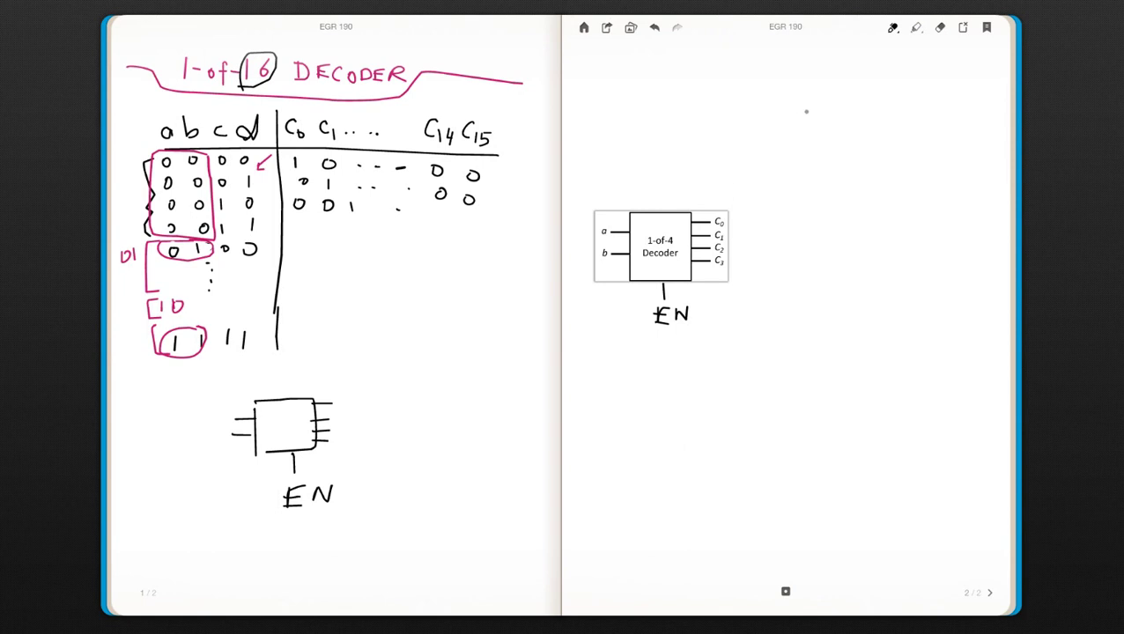
pyautogui.click(631, 27)
# Step: Insert two decoder copies, placing one at the top right and shrinking the next below it
pyautogui.doubleClick(158, 85)
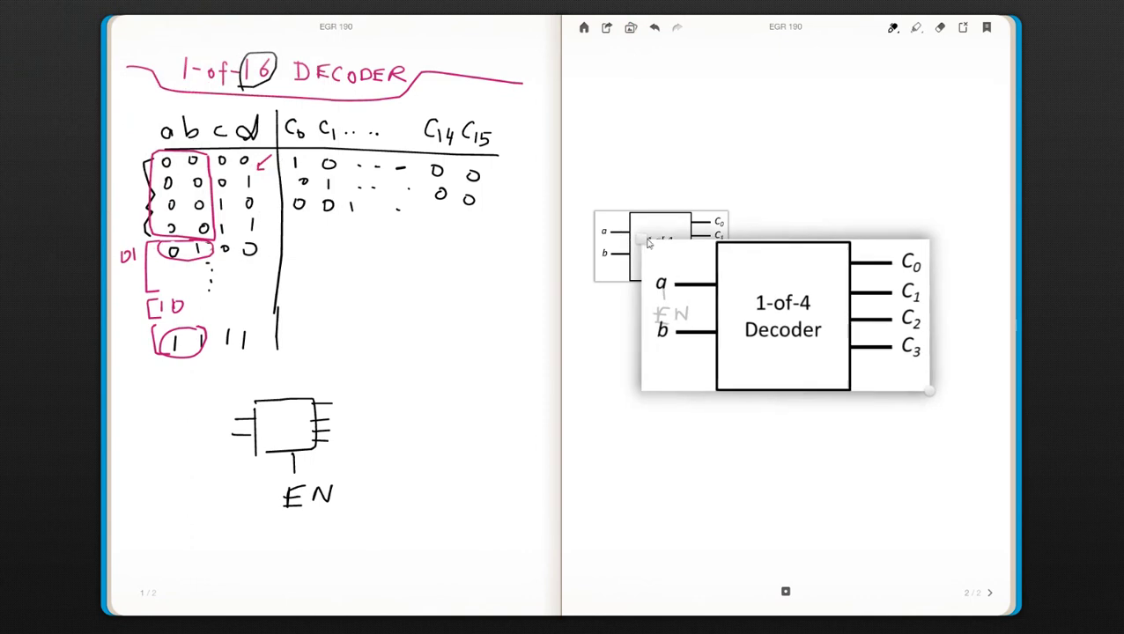
pyautogui.moveTo(807, 258); pyautogui.dragTo(812, 123)
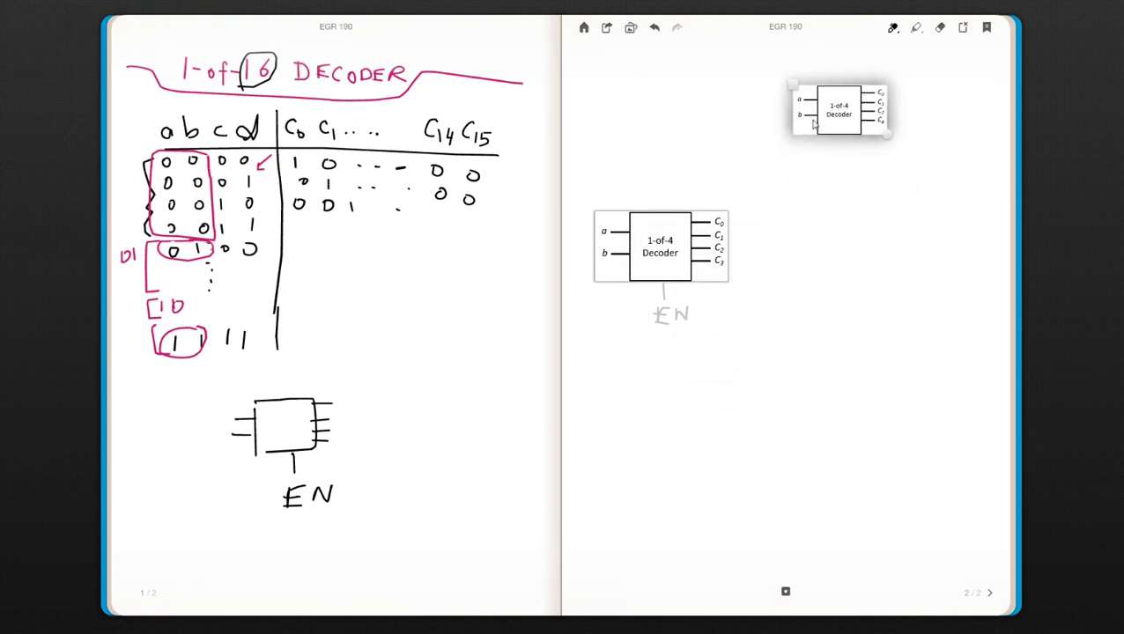
pyautogui.click(631, 27)
pyautogui.doubleClick(160, 99)
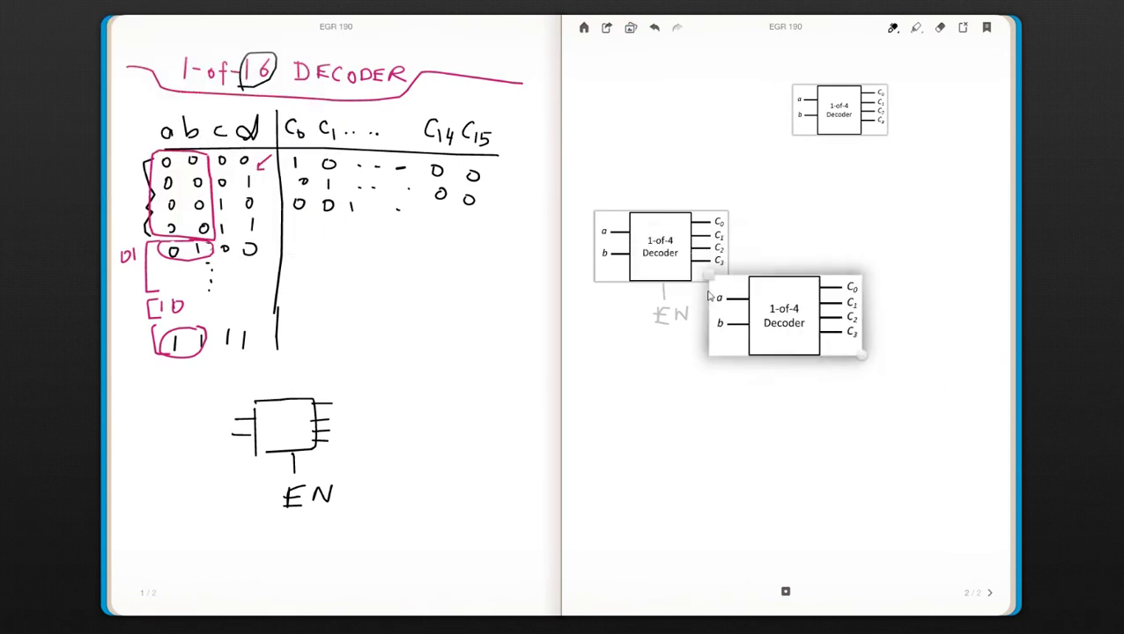
pyautogui.moveTo(759, 316); pyautogui.dragTo(820, 193)
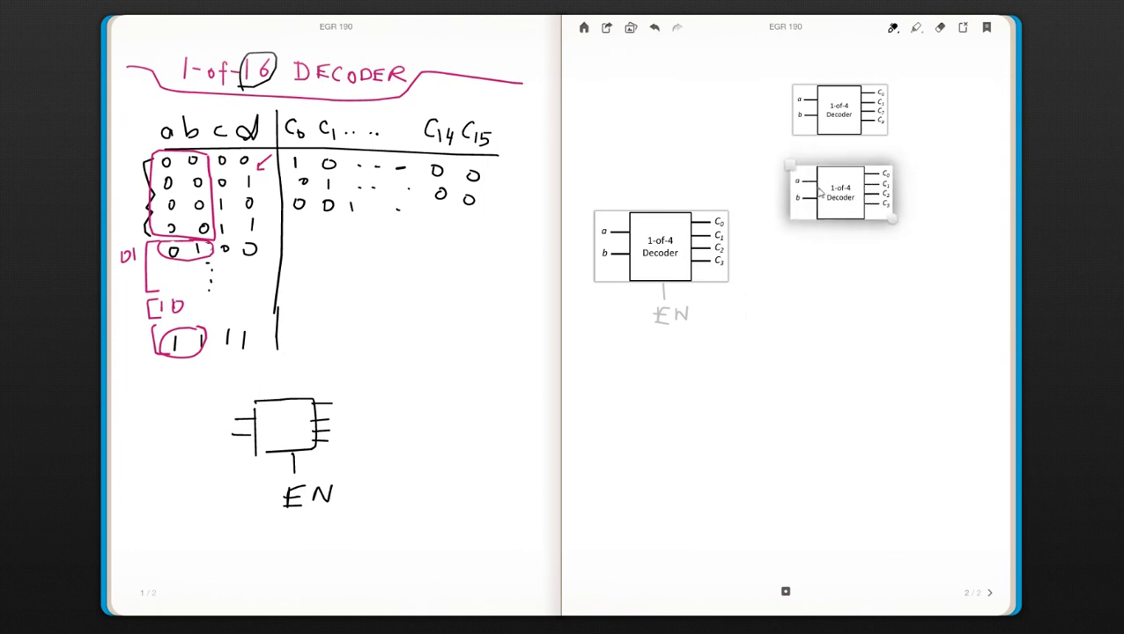
# Step: Add a third and fourth shrunken decoder copy, completing the right-hand column down to the bottom
pyautogui.click(631, 28)
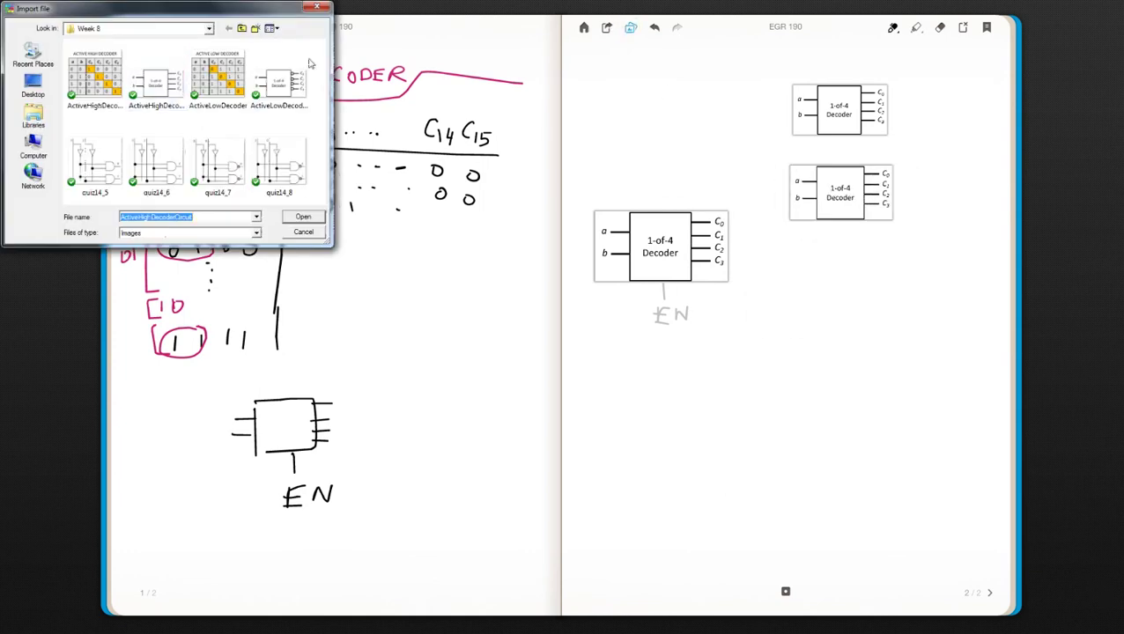
pyautogui.doubleClick(158, 98)
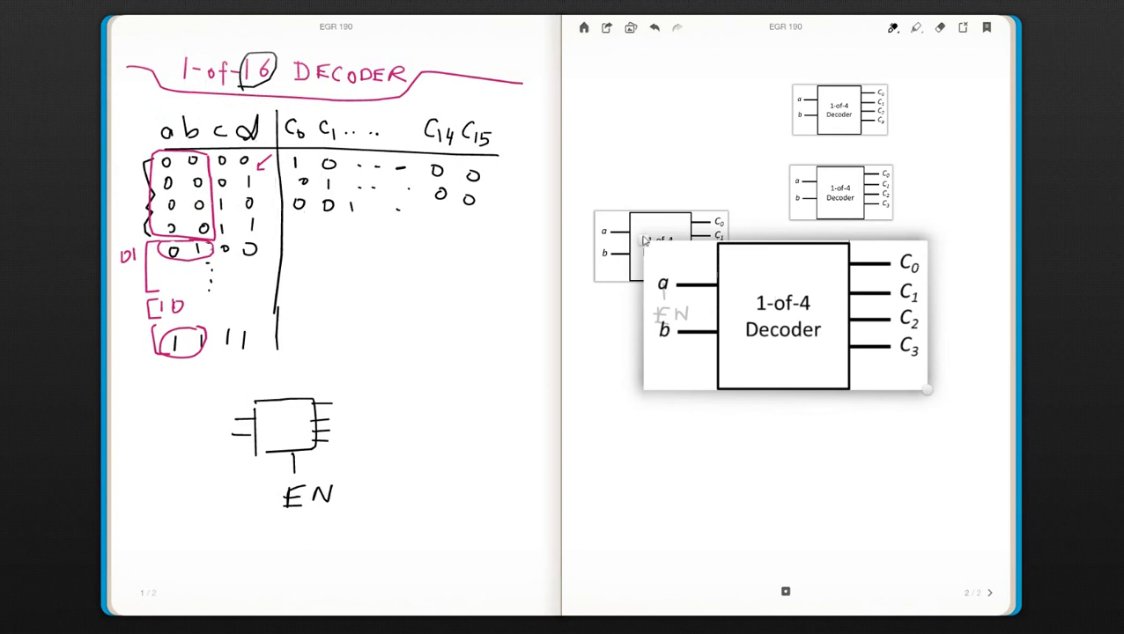
pyautogui.moveTo(645, 241); pyautogui.dragTo(730, 283)
pyautogui.moveTo(766, 319); pyautogui.dragTo(831, 279)
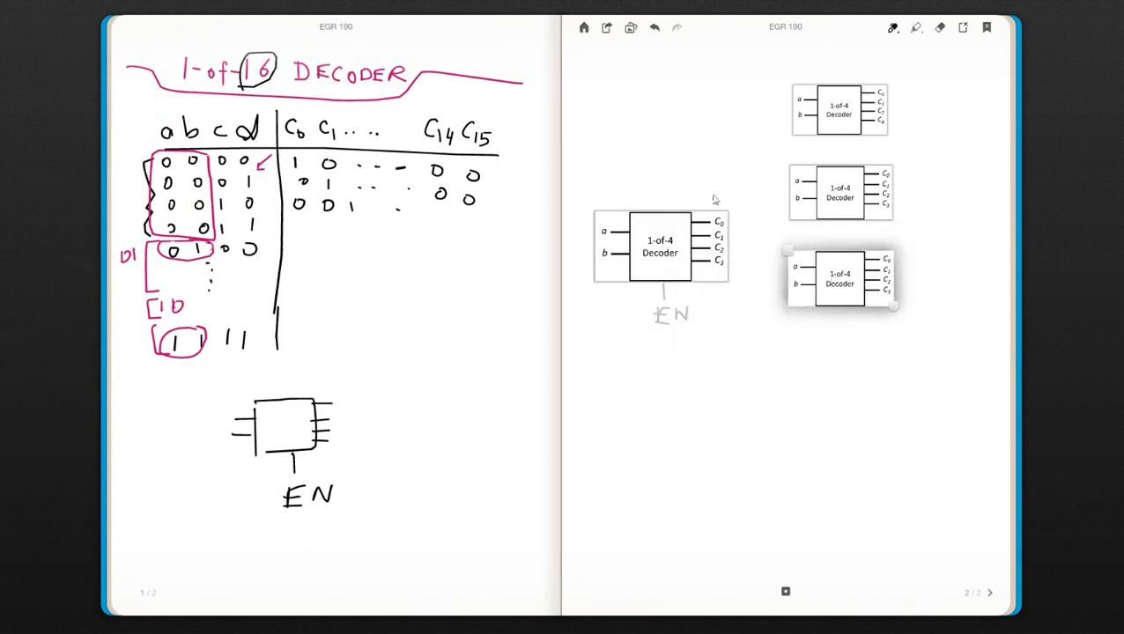
pyautogui.click(631, 27)
pyautogui.doubleClick(233, 101)
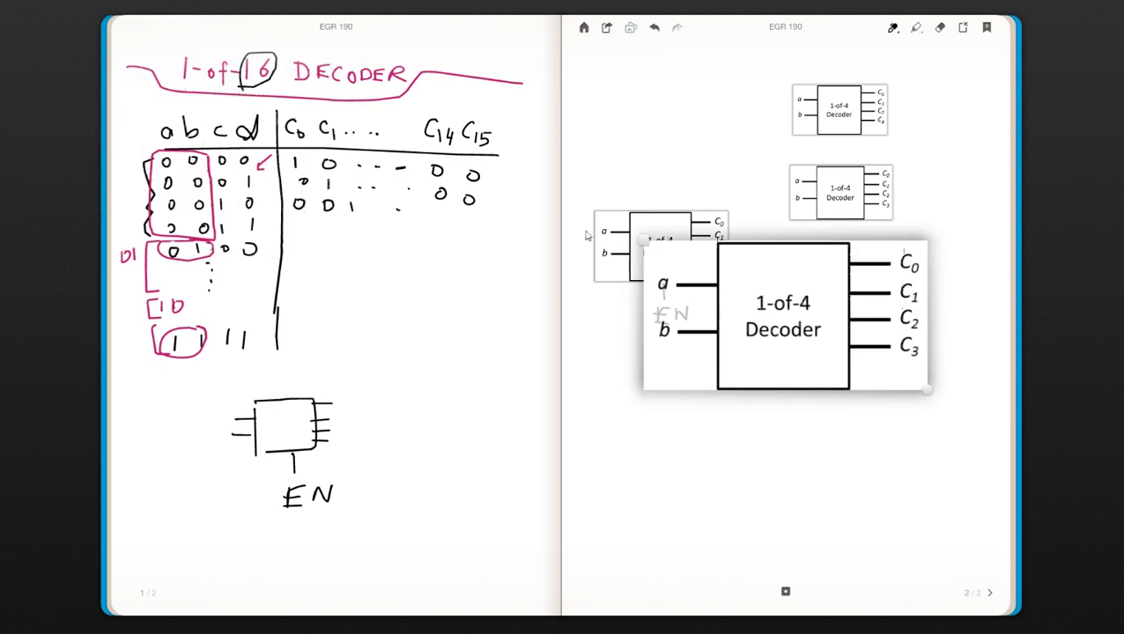
pyautogui.moveTo(642, 243); pyautogui.dragTo(725, 285)
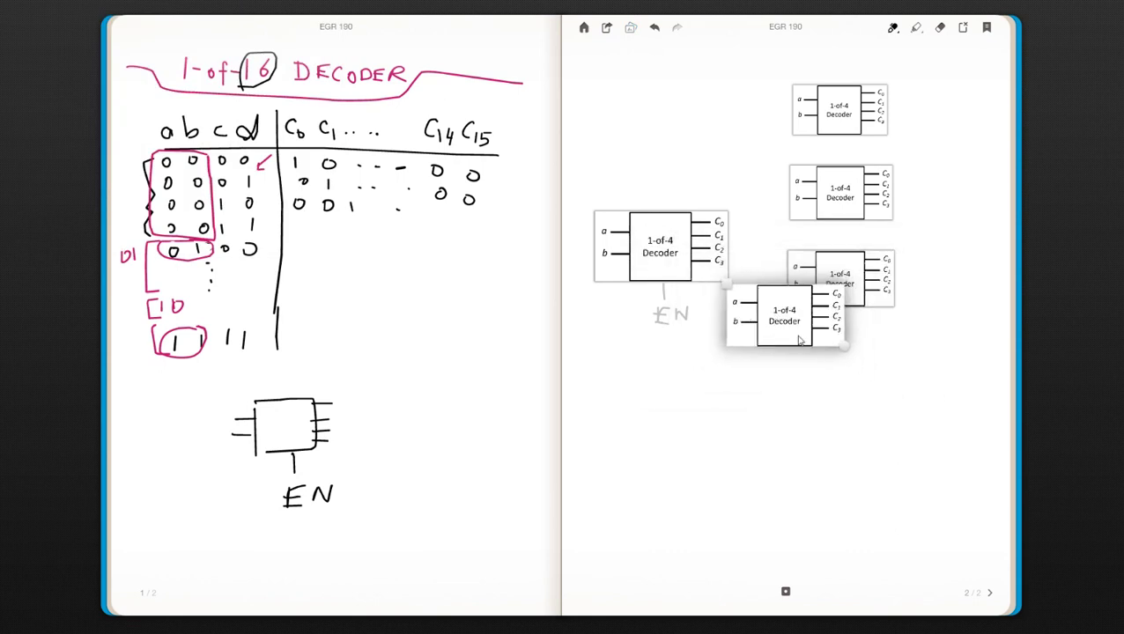
pyautogui.moveTo(800, 340); pyautogui.dragTo(862, 400)
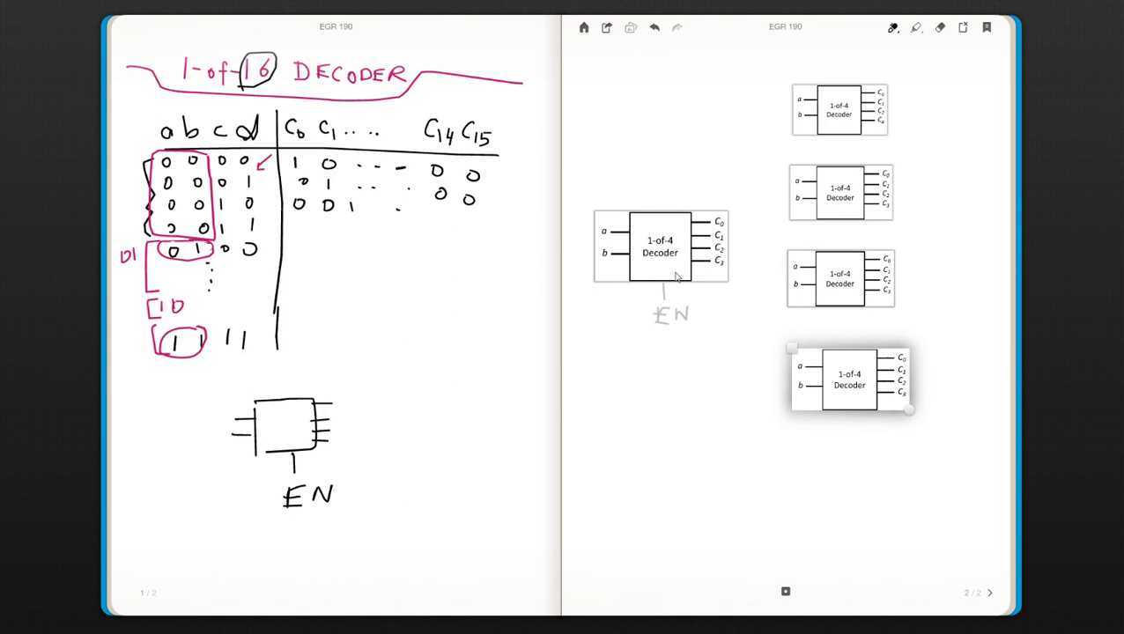
pyautogui.click(731, 332)
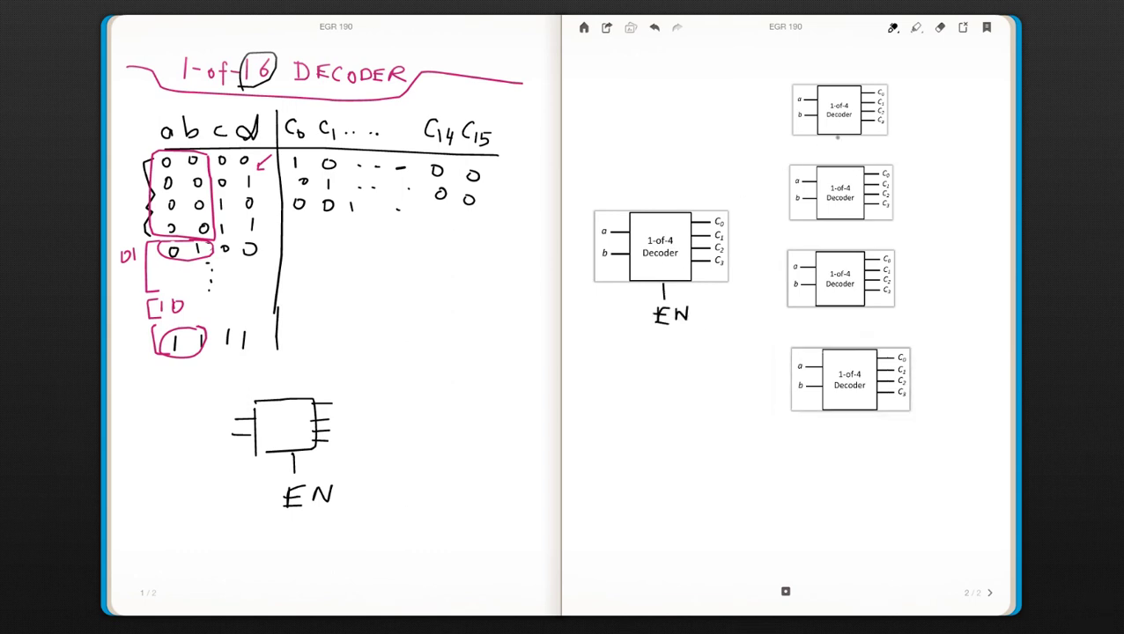
# Step: Wire the left decoder's C0–C3 outputs to the EN inputs of the four stacked decoders
pyautogui.moveTo(840, 132)
pyautogui.mouseDown()
pyautogui.moveTo(833, 153)
pyautogui.moveTo(829, 121)
pyautogui.moveTo(838, 133)
pyautogui.moveTo(850, 124)
pyautogui.mouseUp()
pyautogui.moveTo(711, 222)
pyautogui.mouseDown()
pyautogui.moveTo(748, 163)
pyautogui.moveTo(839, 150)
pyautogui.mouseUp()
pyautogui.moveTo(714, 235)
pyautogui.mouseDown()
pyautogui.moveTo(836, 237)
pyautogui.moveTo(844, 216)
pyautogui.mouseUp()
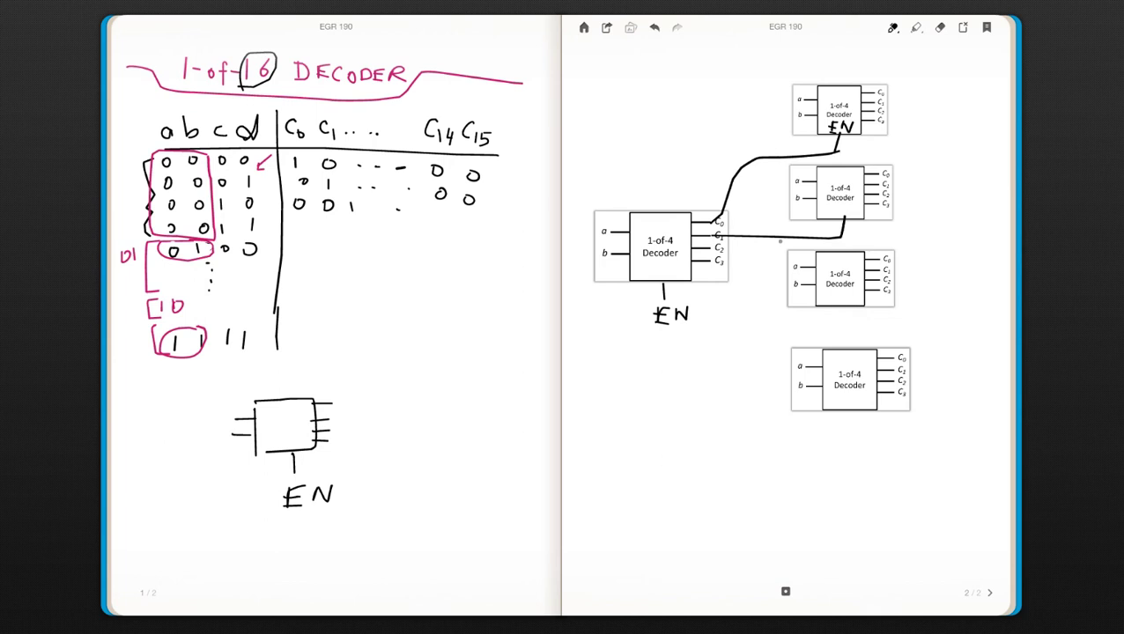
pyautogui.moveTo(706, 249)
pyautogui.mouseDown()
pyautogui.moveTo(747, 269)
pyautogui.moveTo(770, 313)
pyautogui.moveTo(851, 326)
pyautogui.moveTo(851, 301)
pyautogui.mouseUp()
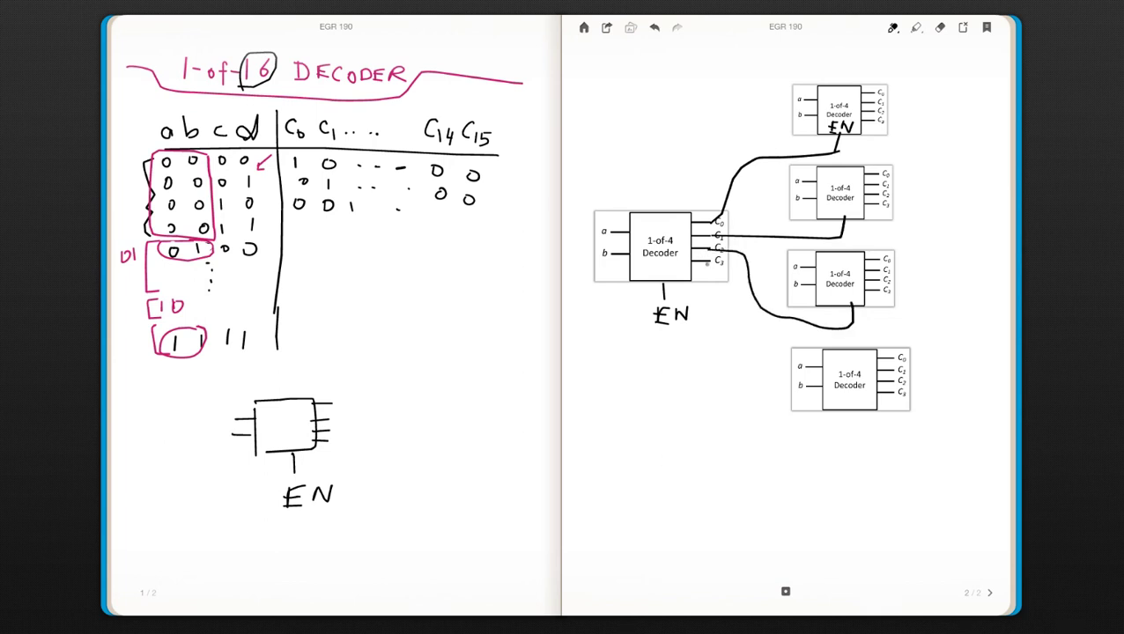
pyautogui.moveTo(709, 260)
pyautogui.mouseDown()
pyautogui.moveTo(734, 350)
pyautogui.moveTo(735, 427)
pyautogui.moveTo(858, 439)
pyautogui.moveTo(862, 407)
pyautogui.mouseUp()
# Step: Draw an arrow pointing at the left decoder and label it 'decoder selector'
pyautogui.moveTo(653, 157)
pyautogui.mouseDown()
pyautogui.moveTo(653, 195)
pyautogui.moveTo(664, 180)
pyautogui.mouseUp()
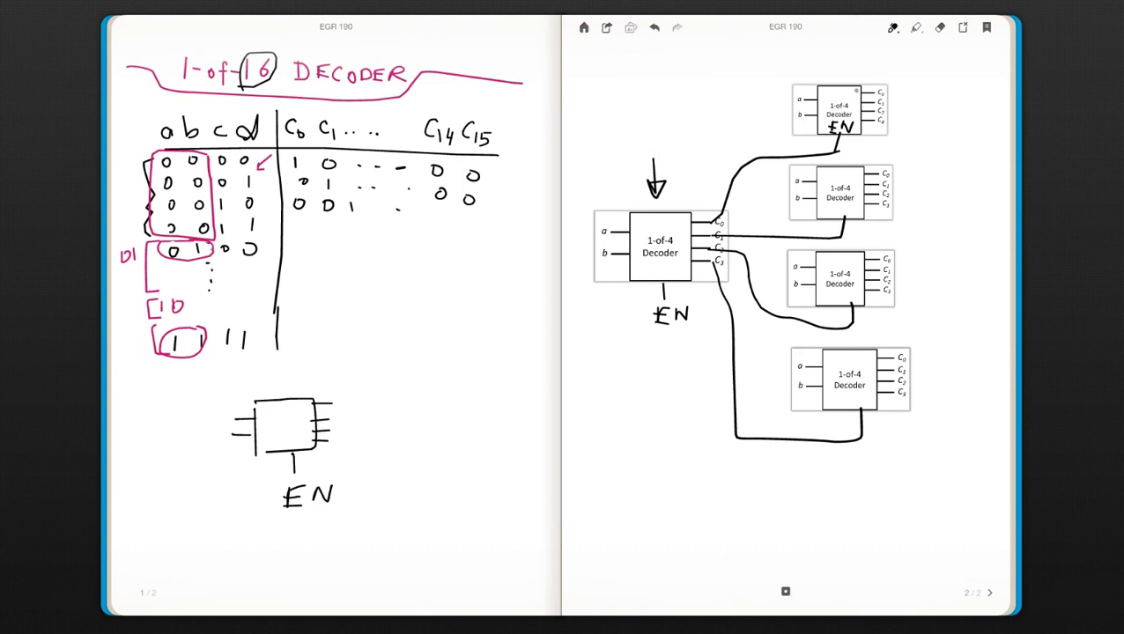
pyautogui.moveTo(607, 130)
pyautogui.mouseDown()
pyautogui.moveTo(606, 142)
pyautogui.moveTo(642, 135)
pyautogui.mouseUp()
pyautogui.moveTo(659, 132)
pyautogui.mouseDown()
pyautogui.moveTo(663, 144)
pyautogui.moveTo(673, 132)
pyautogui.moveTo(695, 141)
pyautogui.moveTo(709, 129)
pyautogui.mouseUp()
pyautogui.moveTo(643, 147)
pyautogui.mouseDown()
pyautogui.moveTo(636, 158)
pyautogui.moveTo(727, 156)
pyautogui.mouseUp()
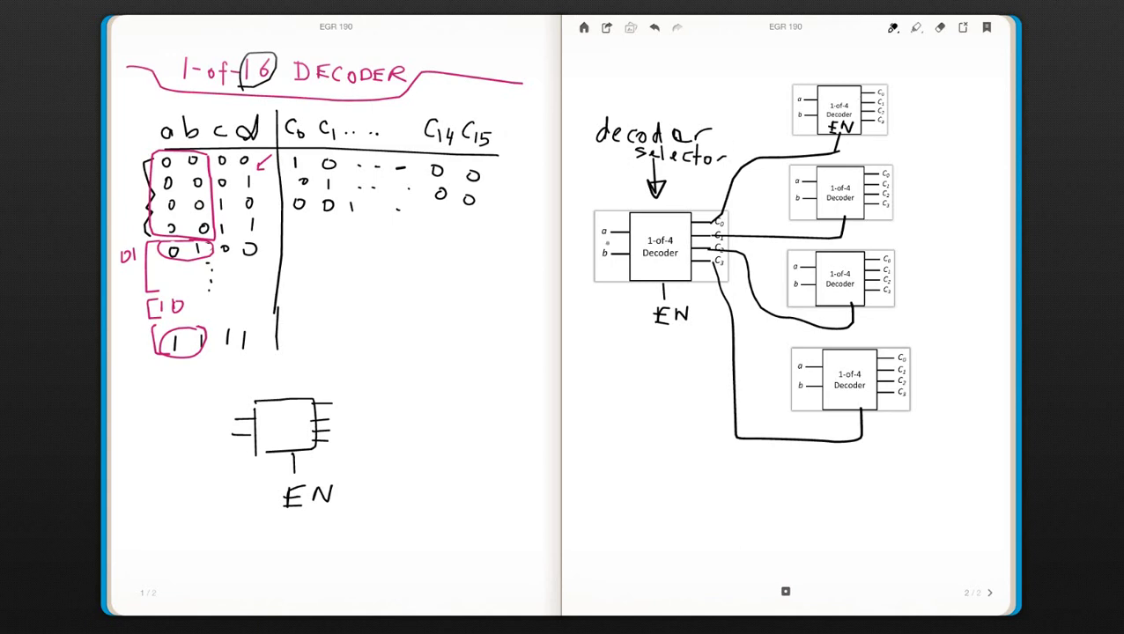
# Step: Circle the selector's a and b inputs and draw c and d input lines on each right decoder
pyautogui.moveTo(608, 221)
pyautogui.mouseDown()
pyautogui.moveTo(586, 236)
pyautogui.moveTo(597, 278)
pyautogui.moveTo(609, 220)
pyautogui.mouseUp()
pyautogui.moveTo(818, 97)
pyautogui.mouseDown()
pyautogui.moveTo(770, 103)
pyautogui.moveTo(787, 116)
pyautogui.moveTo(758, 131)
pyautogui.mouseUp()
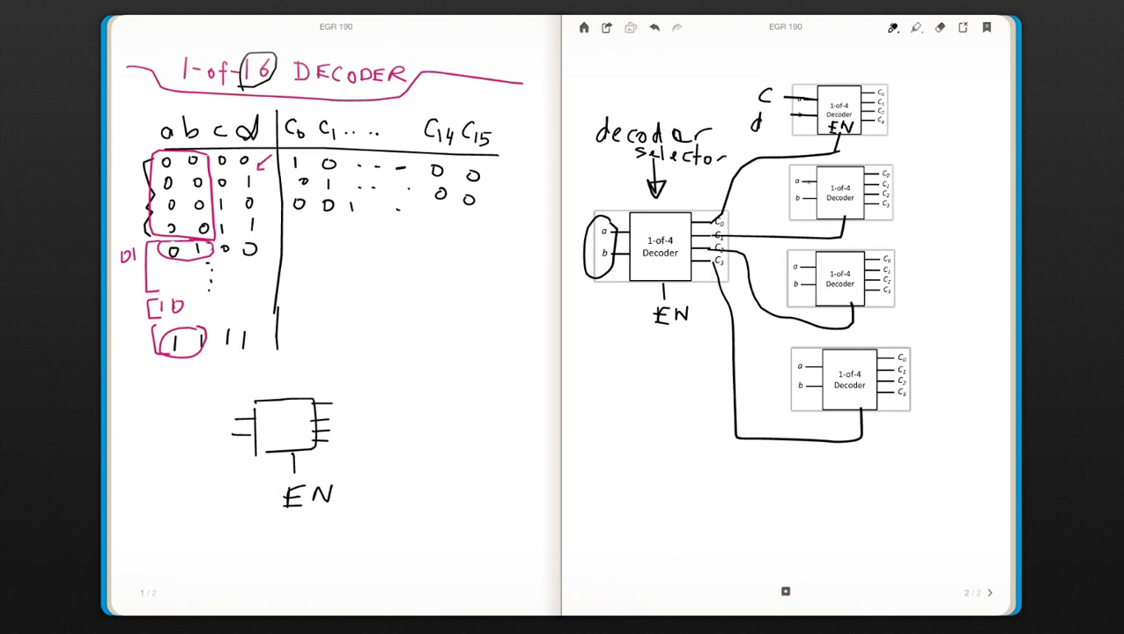
pyautogui.moveTo(808, 181)
pyautogui.mouseDown()
pyautogui.moveTo(761, 185)
pyautogui.moveTo(799, 199)
pyautogui.moveTo(759, 215)
pyautogui.mouseUp()
pyautogui.moveTo(812, 266)
pyautogui.mouseDown()
pyautogui.moveTo(771, 251)
pyautogui.moveTo(808, 284)
pyautogui.moveTo(764, 284)
pyautogui.mouseUp()
pyautogui.moveTo(765, 266); pyautogui.dragTo(765, 287)
pyautogui.moveTo(806, 366)
pyautogui.mouseDown()
pyautogui.moveTo(775, 367)
pyautogui.moveTo(800, 385)
pyautogui.moveTo(764, 398)
pyautogui.mouseUp()
pyautogui.moveTo(764, 379); pyautogui.dragTo(764, 401)
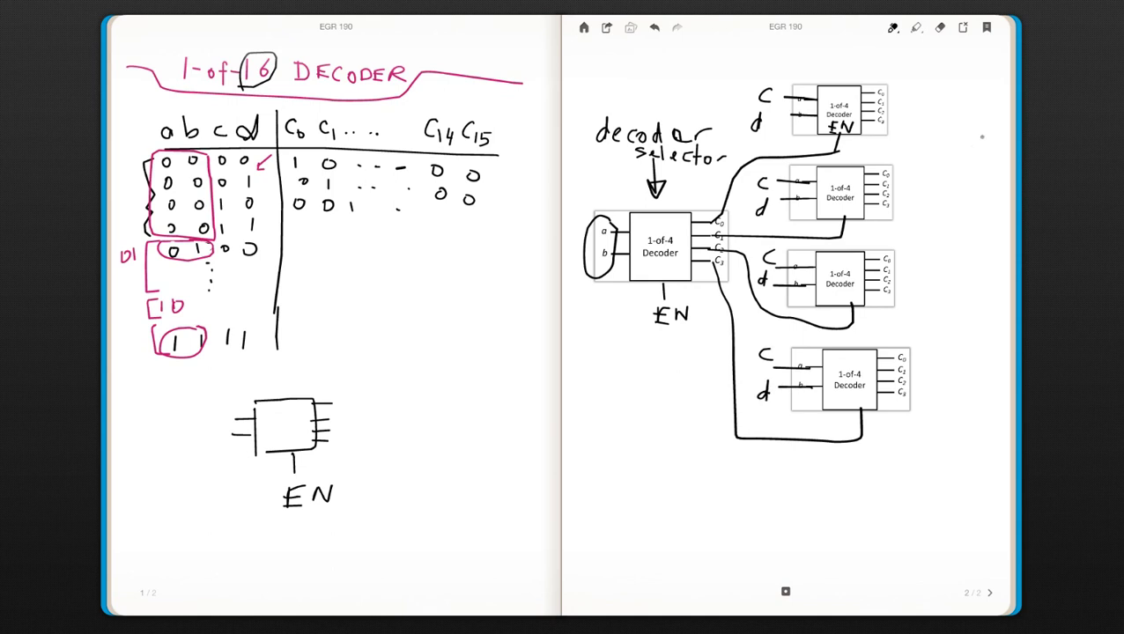
# Step: Label the right decoders' outputs C0–C3, C4–C7, C8–C11 and C12–15
pyautogui.moveTo(869, 88)
pyautogui.mouseDown()
pyautogui.moveTo(905, 99)
pyautogui.moveTo(892, 113)
pyautogui.moveTo(902, 123)
pyautogui.moveTo(944, 99)
pyautogui.moveTo(913, 129)
pyautogui.moveTo(939, 135)
pyautogui.moveTo(931, 145)
pyautogui.mouseUp()
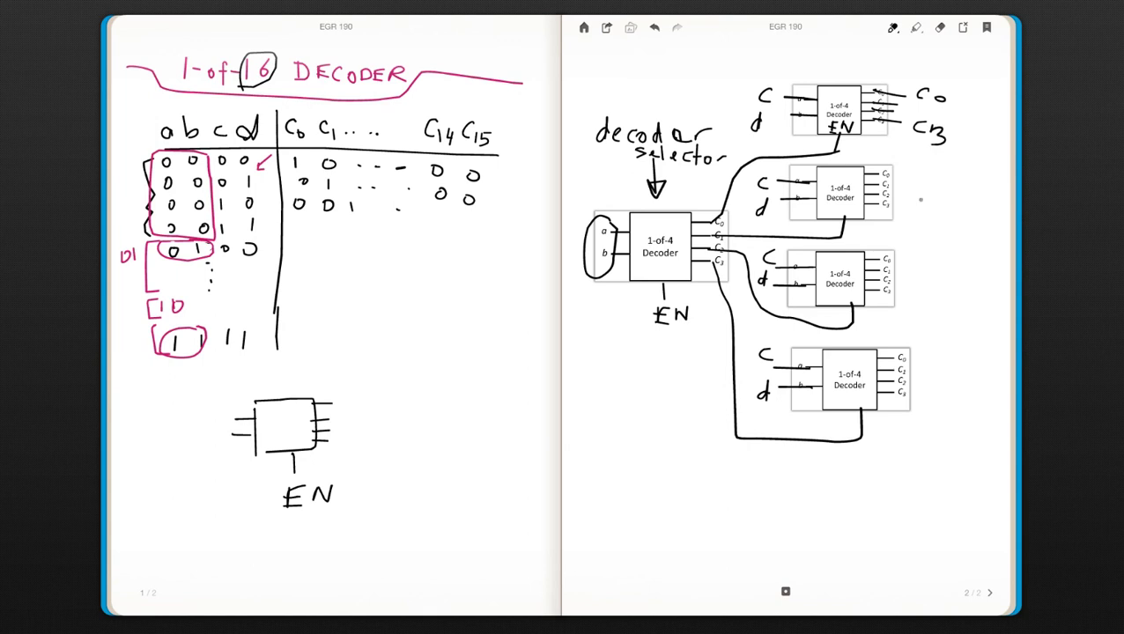
pyautogui.moveTo(881, 178); pyautogui.dragTo(932, 176)
pyautogui.moveTo(942, 170)
pyautogui.mouseDown()
pyautogui.moveTo(945, 189)
pyautogui.moveTo(924, 216)
pyautogui.mouseUp()
pyautogui.moveTo(941, 208)
pyautogui.mouseDown()
pyautogui.moveTo(954, 207)
pyautogui.moveTo(939, 261)
pyautogui.moveTo(954, 253)
pyautogui.moveTo(942, 297)
pyautogui.moveTo(957, 310)
pyautogui.mouseUp()
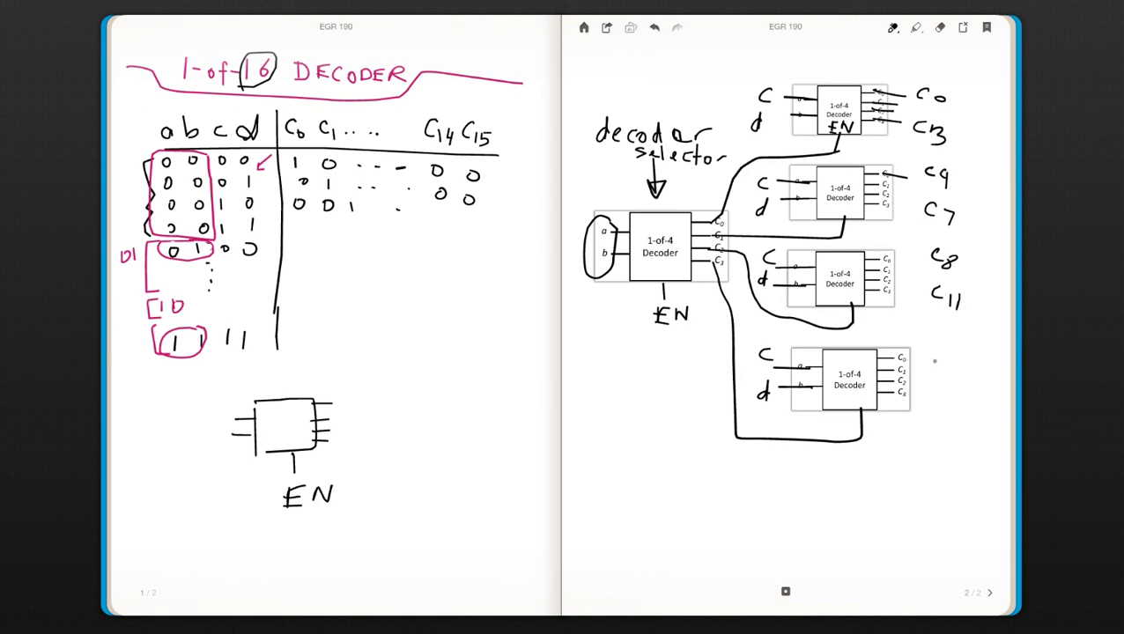
pyautogui.moveTo(941, 352)
pyautogui.mouseDown()
pyautogui.moveTo(939, 362)
pyautogui.moveTo(969, 371)
pyautogui.moveTo(937, 416)
pyautogui.mouseUp()
pyautogui.moveTo(949, 401)
pyautogui.mouseDown()
pyautogui.moveTo(949, 420)
pyautogui.moveTo(967, 400)
pyautogui.mouseUp()
# Step: In pink, write an underlined abcd heading with the example input 0100 beneath it
pyautogui.click(893, 27)
pyautogui.click(916, 106)
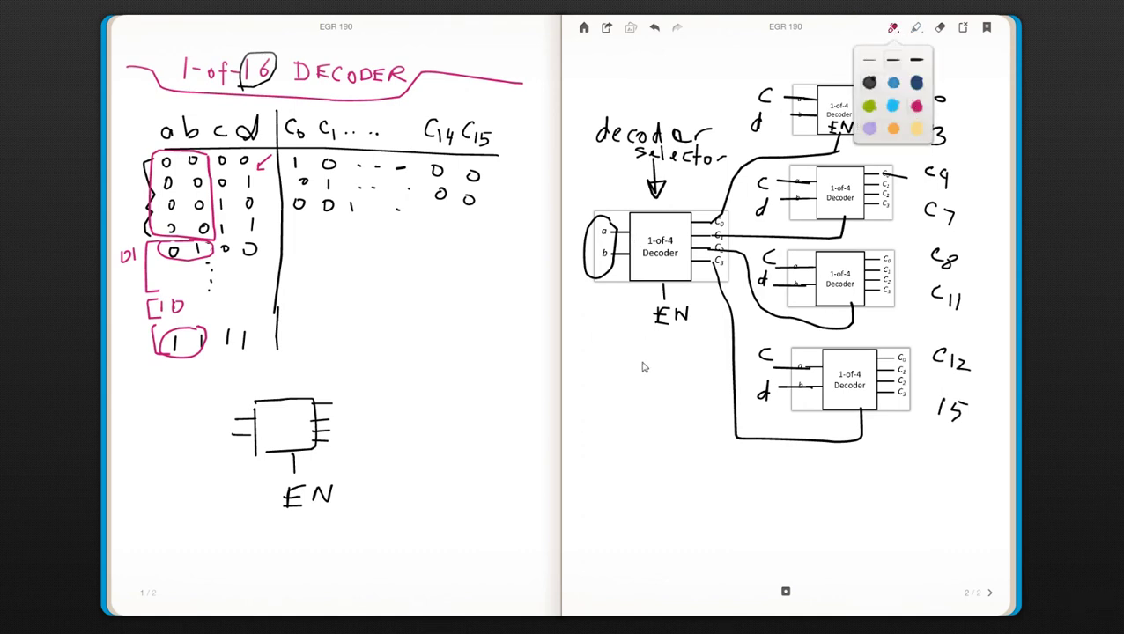
pyautogui.moveTo(611, 406)
pyautogui.mouseDown()
pyautogui.moveTo(601, 413)
pyautogui.moveTo(612, 406)
pyautogui.moveTo(615, 420)
pyautogui.mouseUp()
pyautogui.moveTo(624, 395)
pyautogui.mouseDown()
pyautogui.moveTo(623, 420)
pyautogui.moveTo(658, 420)
pyautogui.mouseUp()
pyautogui.moveTo(677, 410)
pyautogui.mouseDown()
pyautogui.moveTo(668, 415)
pyautogui.moveTo(678, 420)
pyautogui.mouseUp()
pyautogui.moveTo(681, 397); pyautogui.dragTo(682, 421)
pyautogui.moveTo(609, 430); pyautogui.dragTo(681, 430)
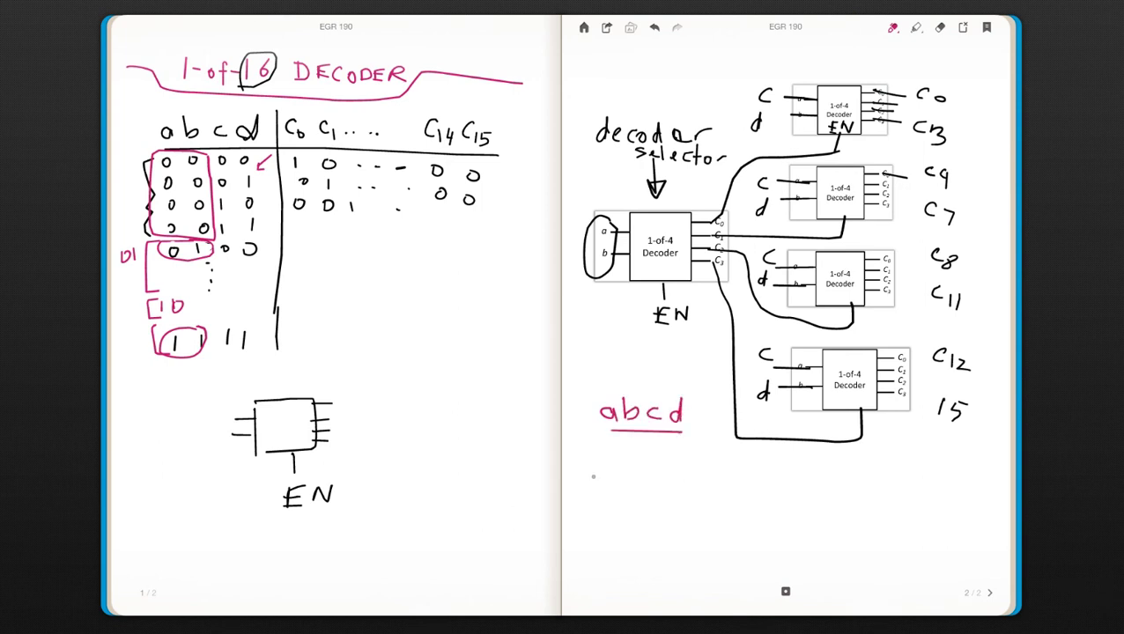
pyautogui.moveTo(607, 450)
pyautogui.mouseDown()
pyautogui.moveTo(631, 469)
pyautogui.moveTo(657, 454)
pyautogui.moveTo(685, 456)
pyautogui.mouseUp()
# Step: Trace the example: write 01 at the selector, circle C1, mark the second decoder's 00 inputs, and circle C4
pyautogui.moveTo(595, 294)
pyautogui.mouseDown()
pyautogui.moveTo(589, 304)
pyautogui.moveTo(595, 295)
pyautogui.moveTo(606, 305)
pyautogui.mouseUp()
pyautogui.moveTo(730, 230)
pyautogui.mouseDown()
pyautogui.moveTo(685, 227)
pyautogui.moveTo(692, 244)
pyautogui.moveTo(731, 243)
pyautogui.moveTo(730, 233)
pyautogui.mouseUp()
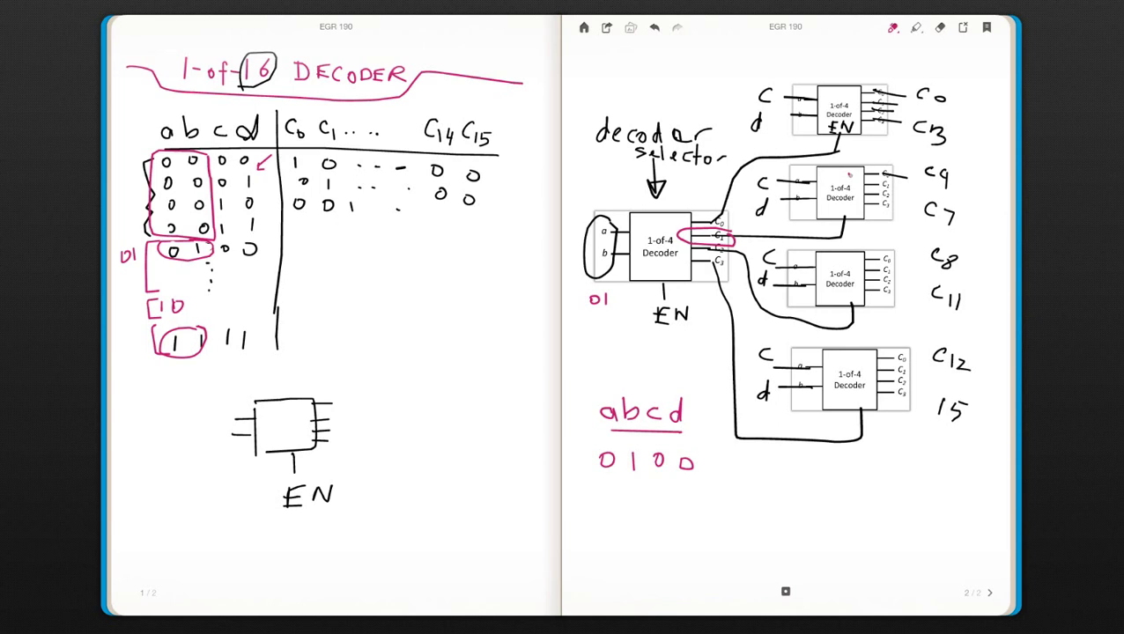
pyautogui.moveTo(847, 171)
pyautogui.mouseDown()
pyautogui.moveTo(837, 176)
pyautogui.moveTo(865, 149)
pyautogui.moveTo(850, 163)
pyautogui.mouseUp()
pyautogui.moveTo(846, 153); pyautogui.dragTo(859, 160)
pyautogui.moveTo(656, 481); pyautogui.dragTo(696, 481)
pyautogui.moveTo(794, 166); pyautogui.dragTo(794, 168)
pyautogui.moveTo(791, 208); pyautogui.dragTo(790, 215)
pyautogui.moveTo(958, 160)
pyautogui.mouseDown()
pyautogui.moveTo(922, 157)
pyautogui.moveTo(931, 195)
pyautogui.moveTo(962, 166)
pyautogui.mouseUp()
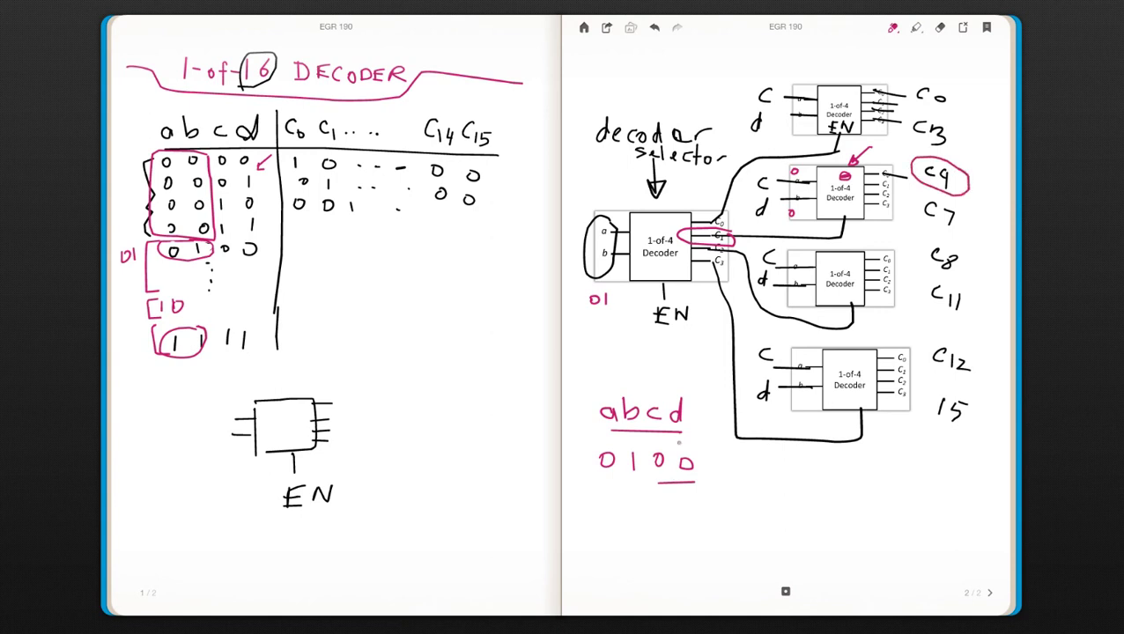